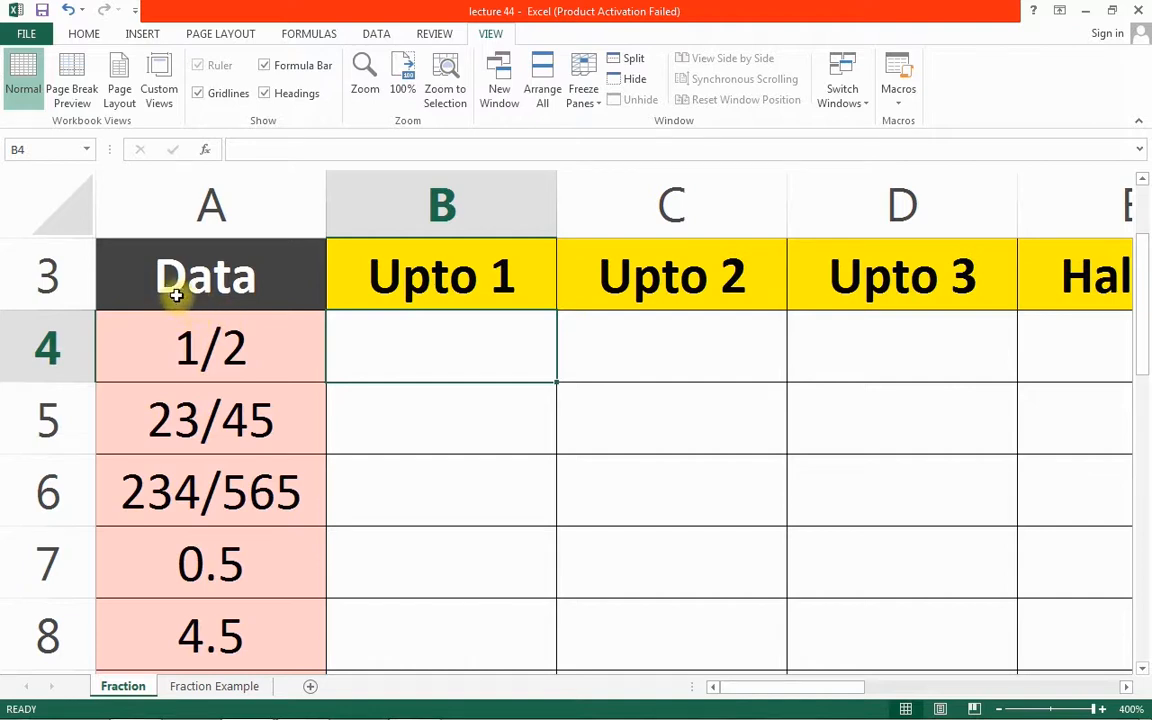
# Enter 1/2 in the Normal Cell E11, which Excel turns into the date 2-Jan, and open Format Cells
pyautogui.click(176, 318)
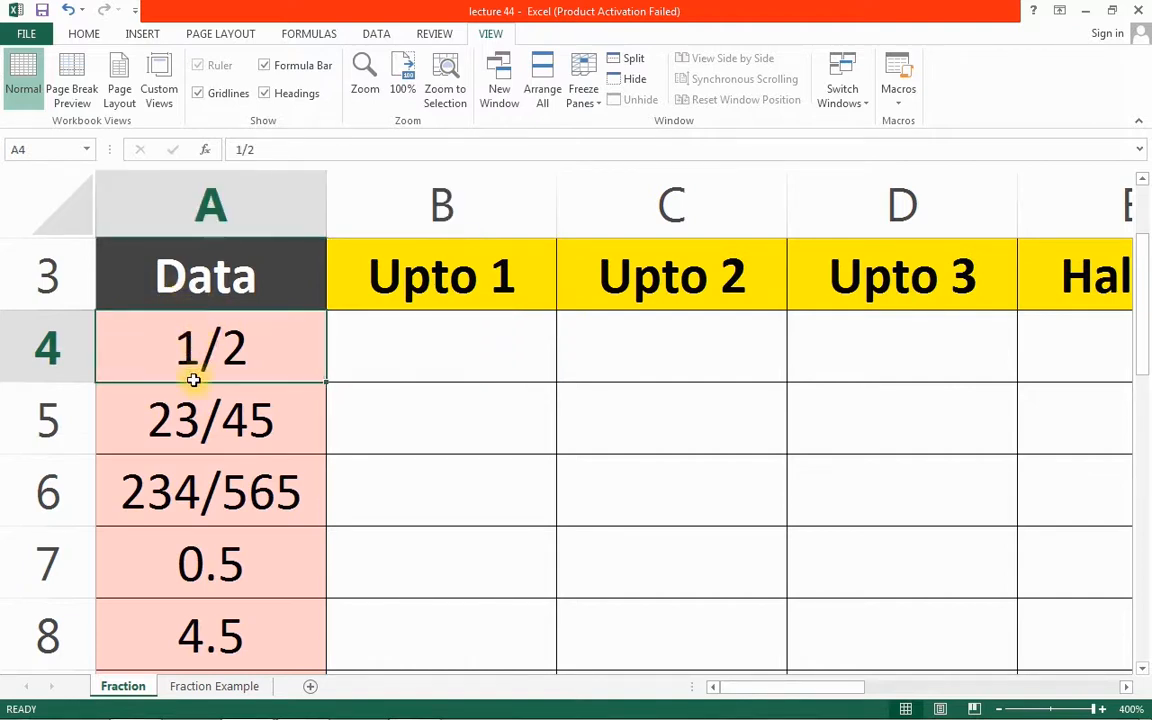
pyautogui.moveTo(193, 380); pyautogui.dragTo(203, 478)
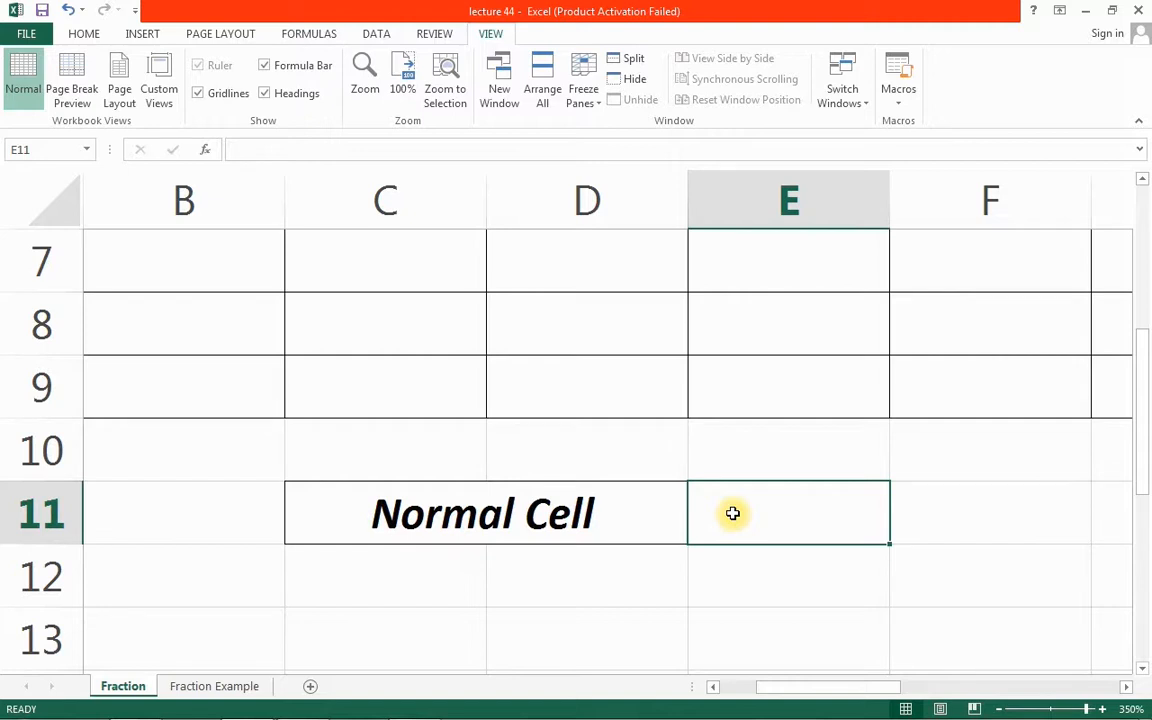
pyautogui.write('1/')
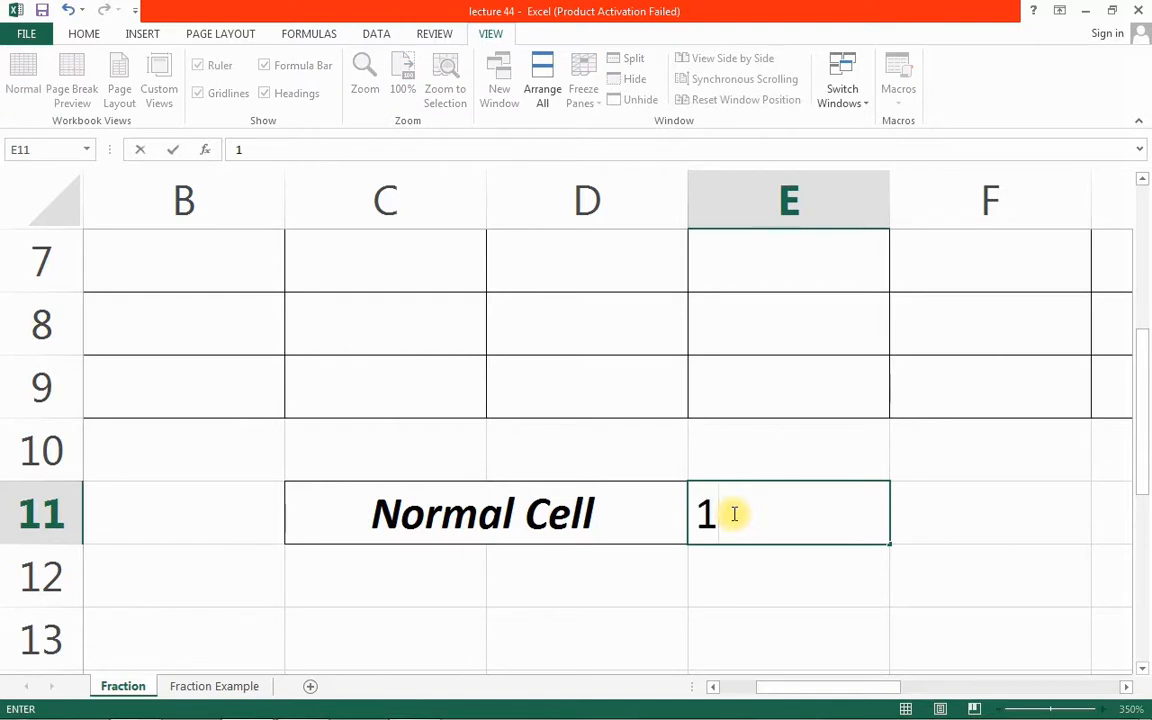
pyautogui.write('2')
pyautogui.press('Return')
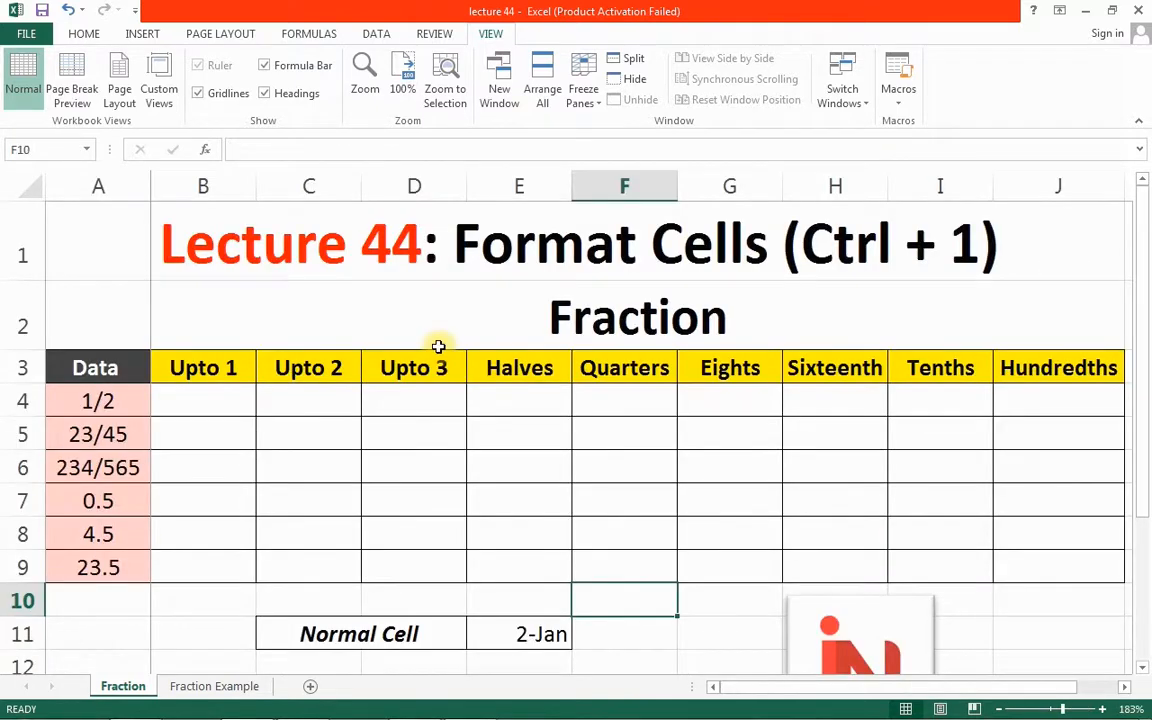
pyautogui.hotkey('ctrl', '1')
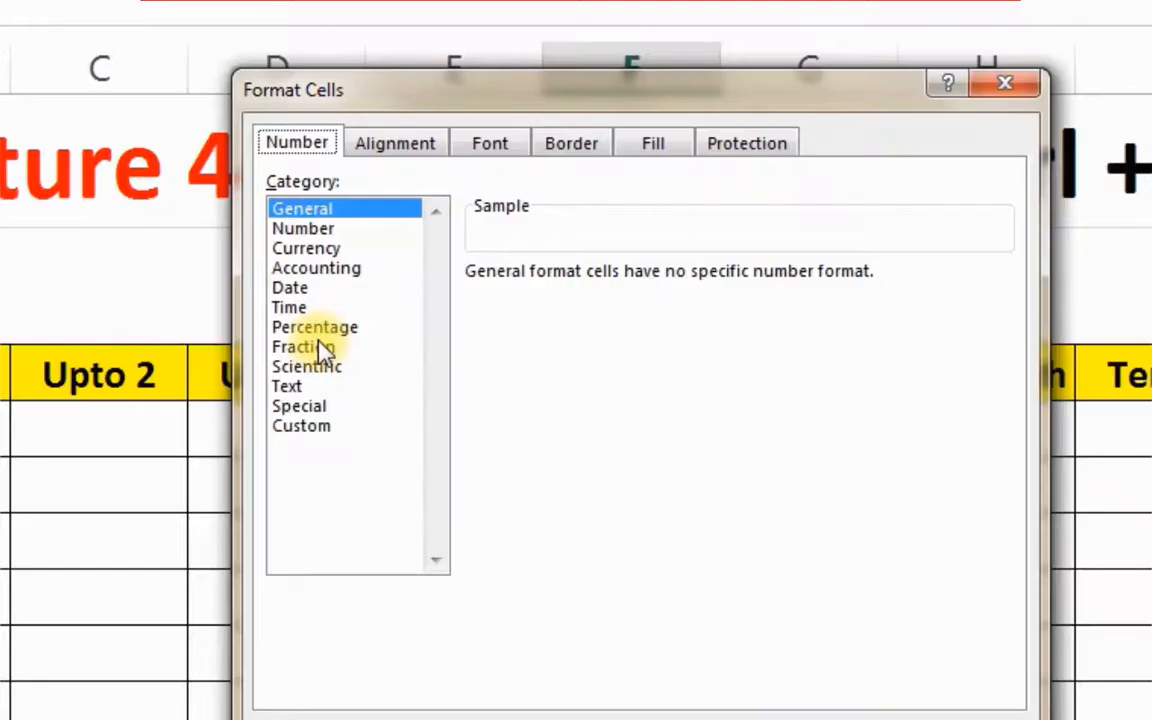
# Preview the Fraction types up to two digits, up to three digits and halves, then cancel unchanged
pyautogui.click(304, 348)
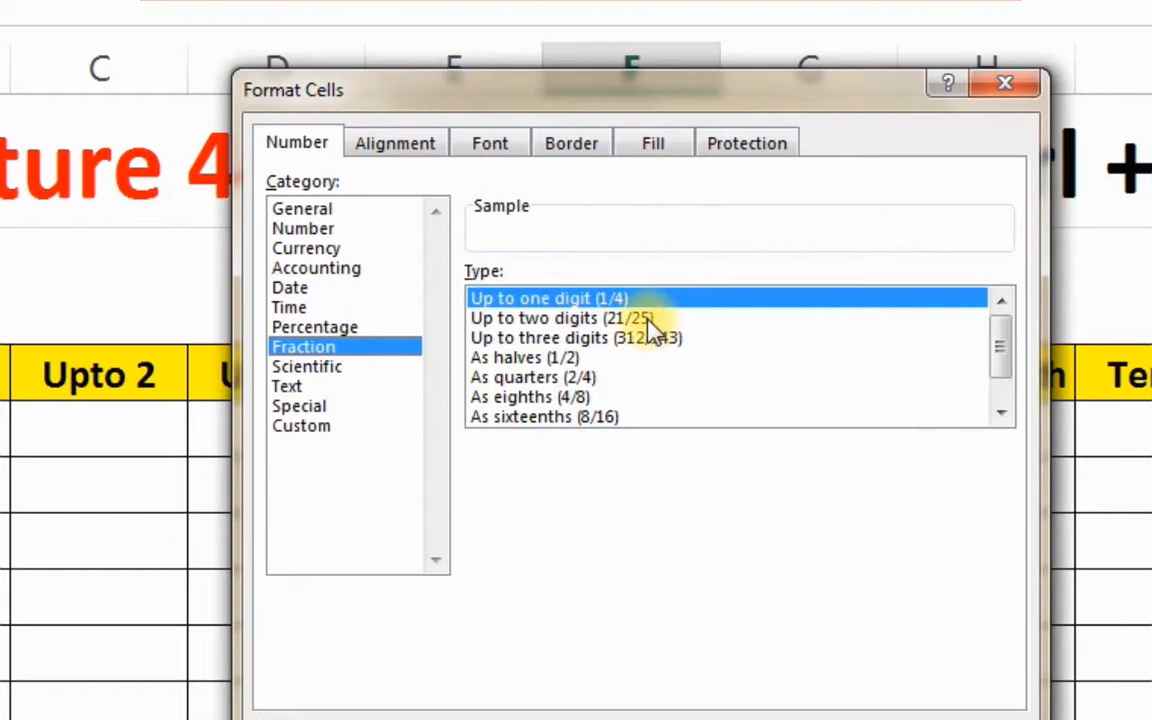
pyautogui.click(648, 322)
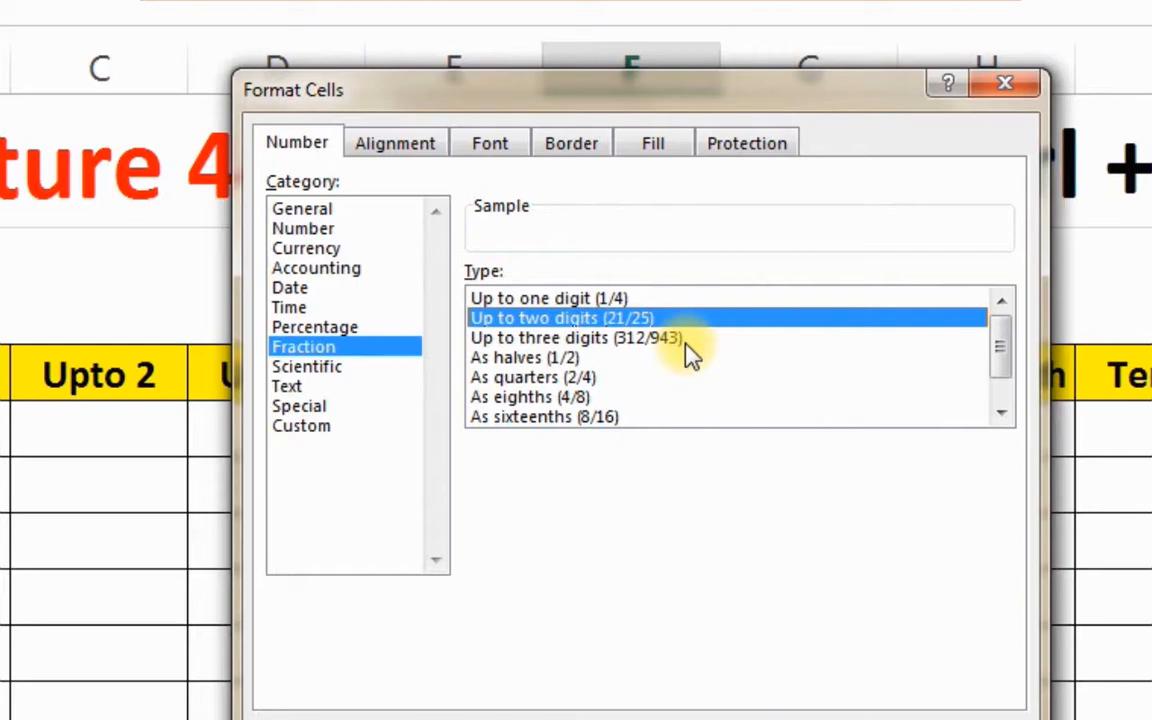
pyautogui.click(690, 345)
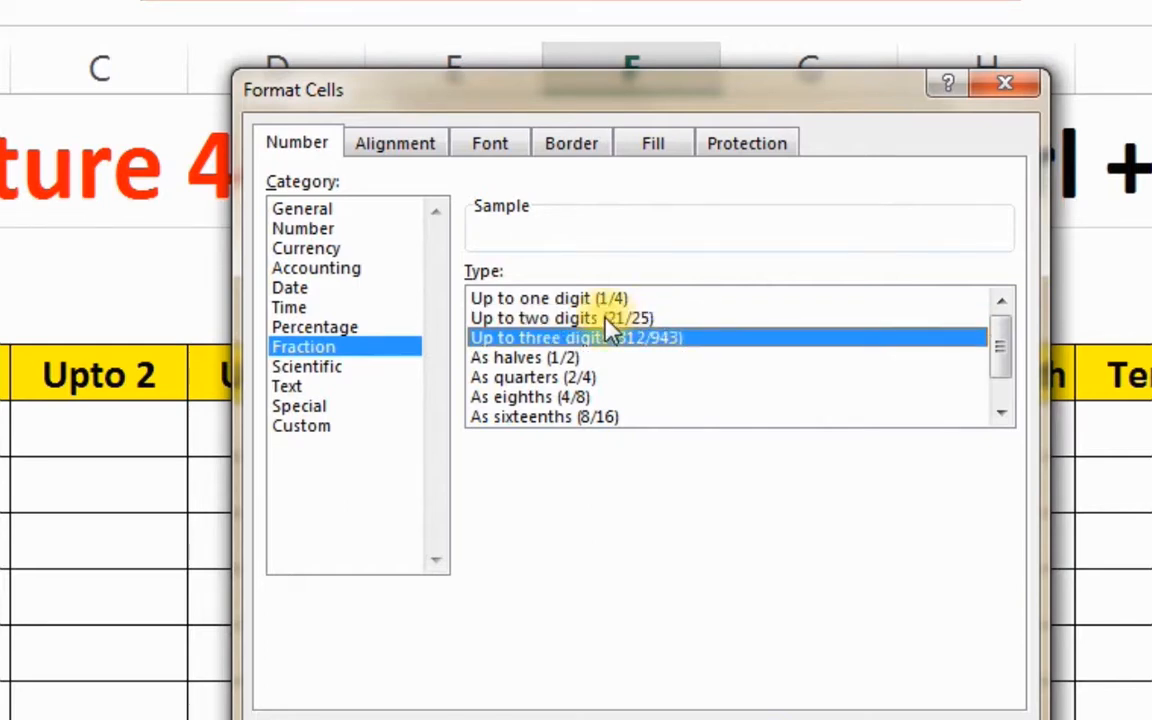
pyautogui.click(560, 360)
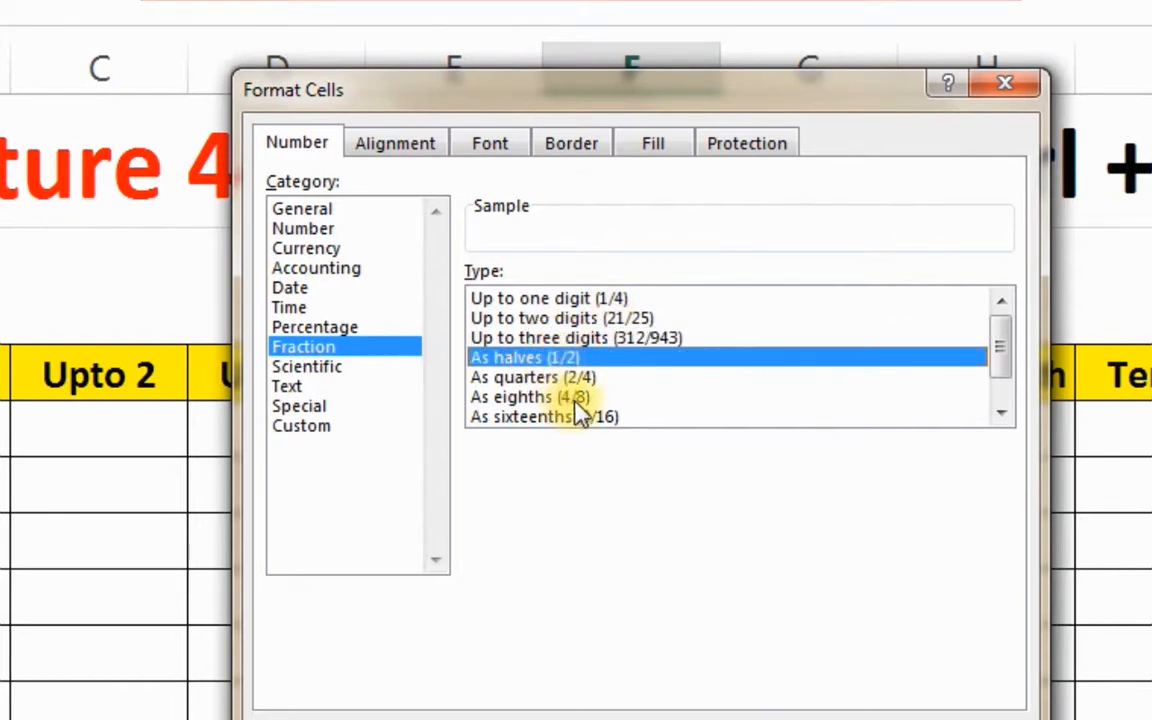
pyautogui.click(1000, 413)
pyautogui.click(1000, 413)
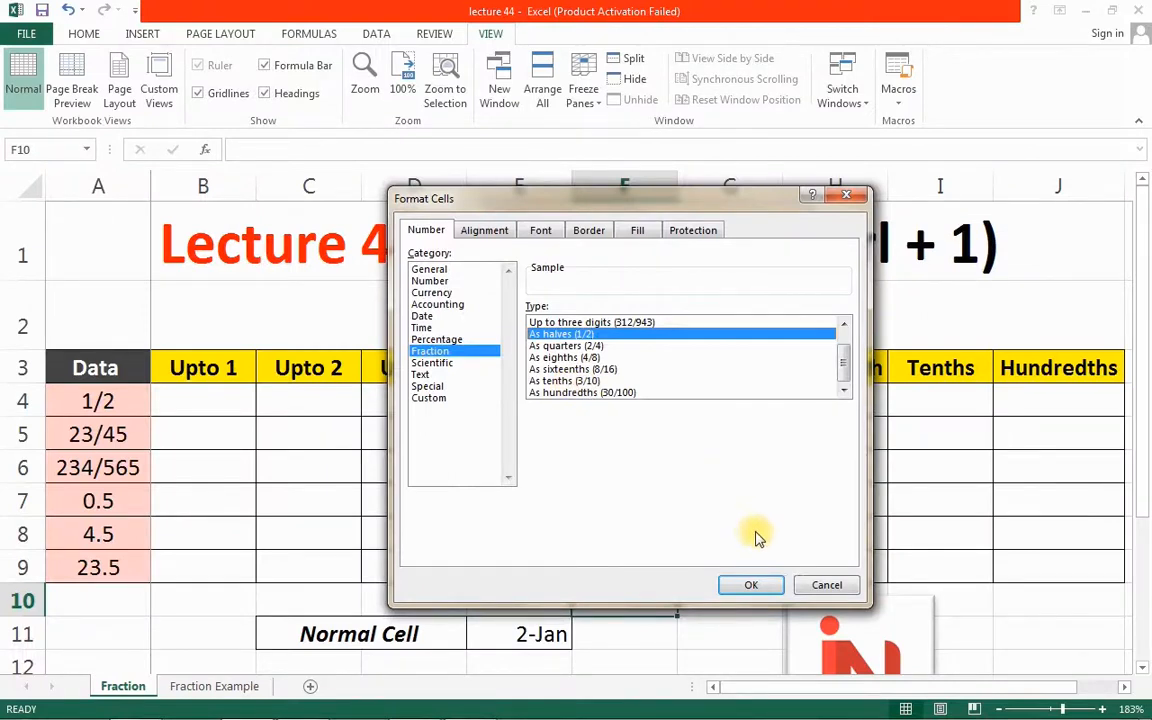
pyautogui.click(815, 583)
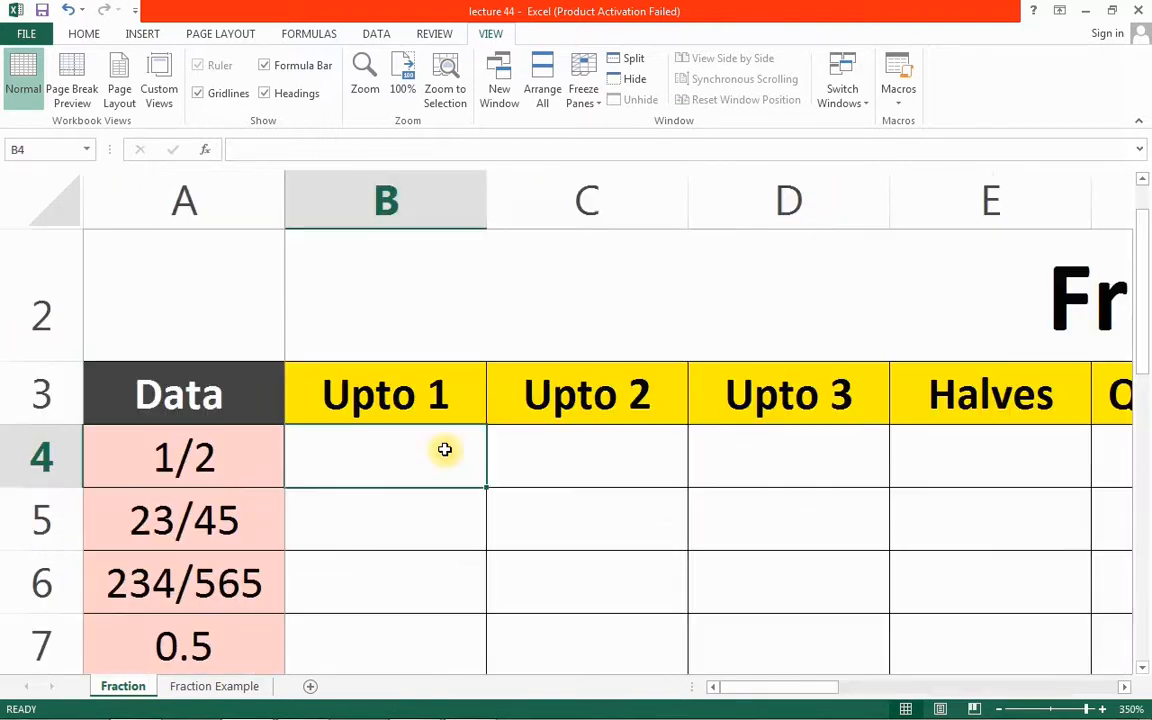
pyautogui.press('F9')
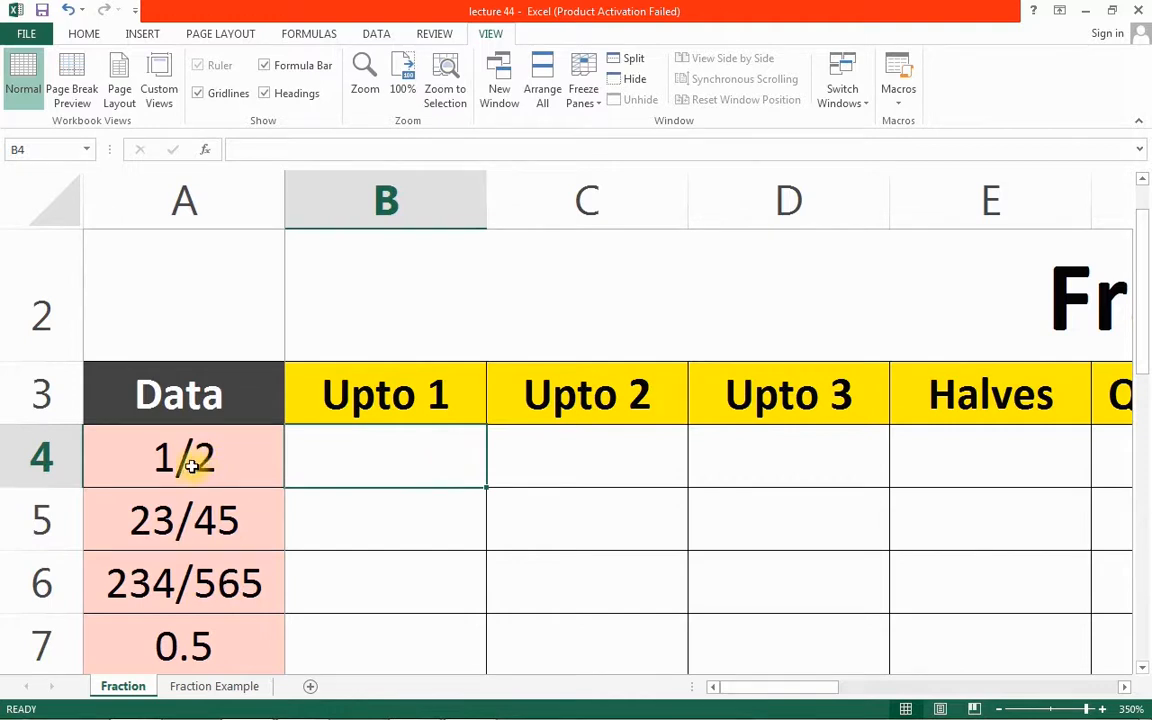
# Enter 1/2, 23/45 and 234/565 in B4:B6, displayed as 1/2, 1/2 and 2/5
pyautogui.click(337, 453)
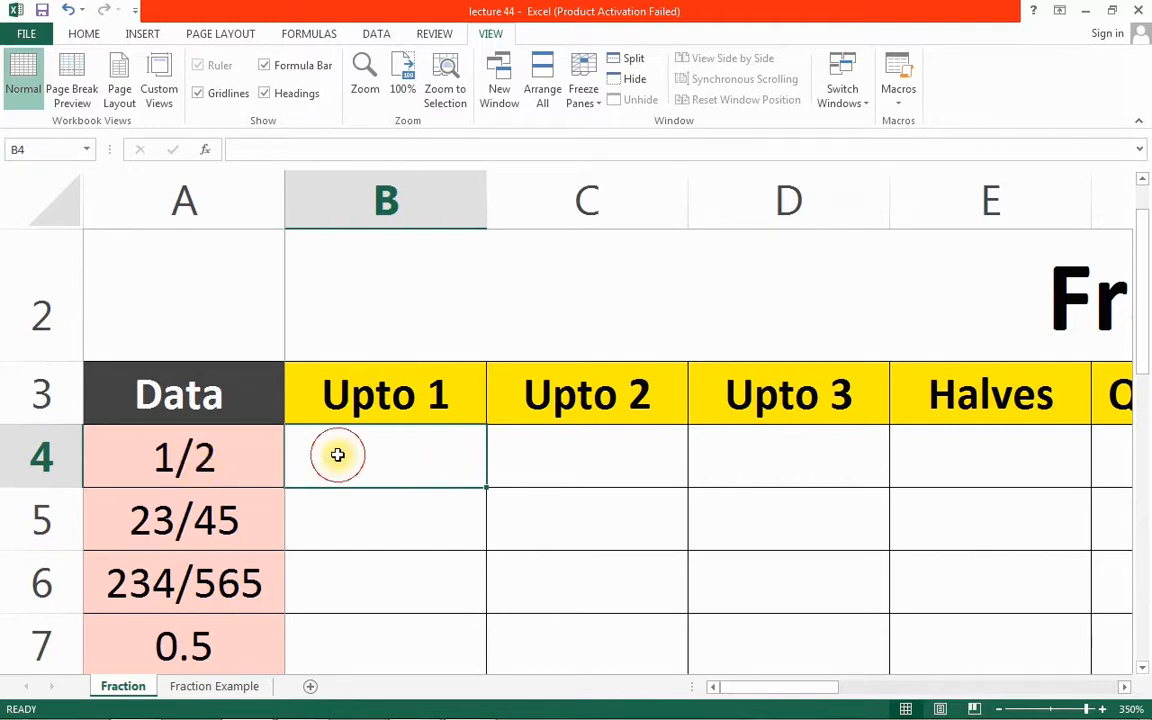
pyautogui.write('1')
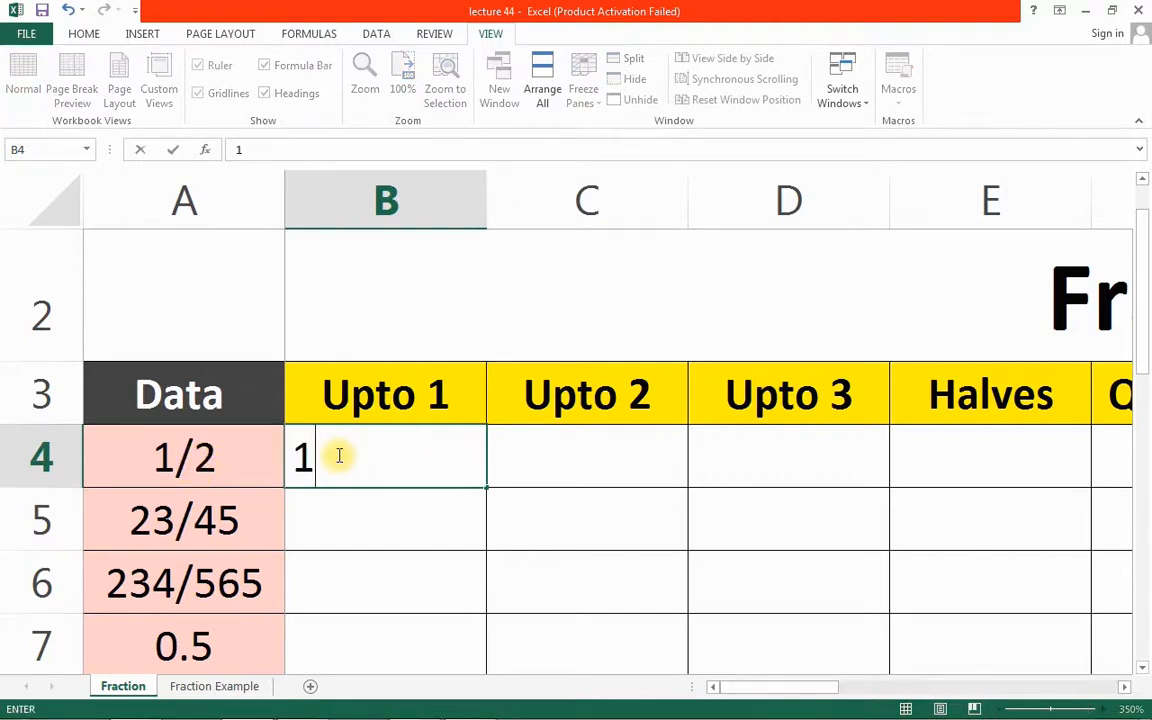
pyautogui.write('/2')
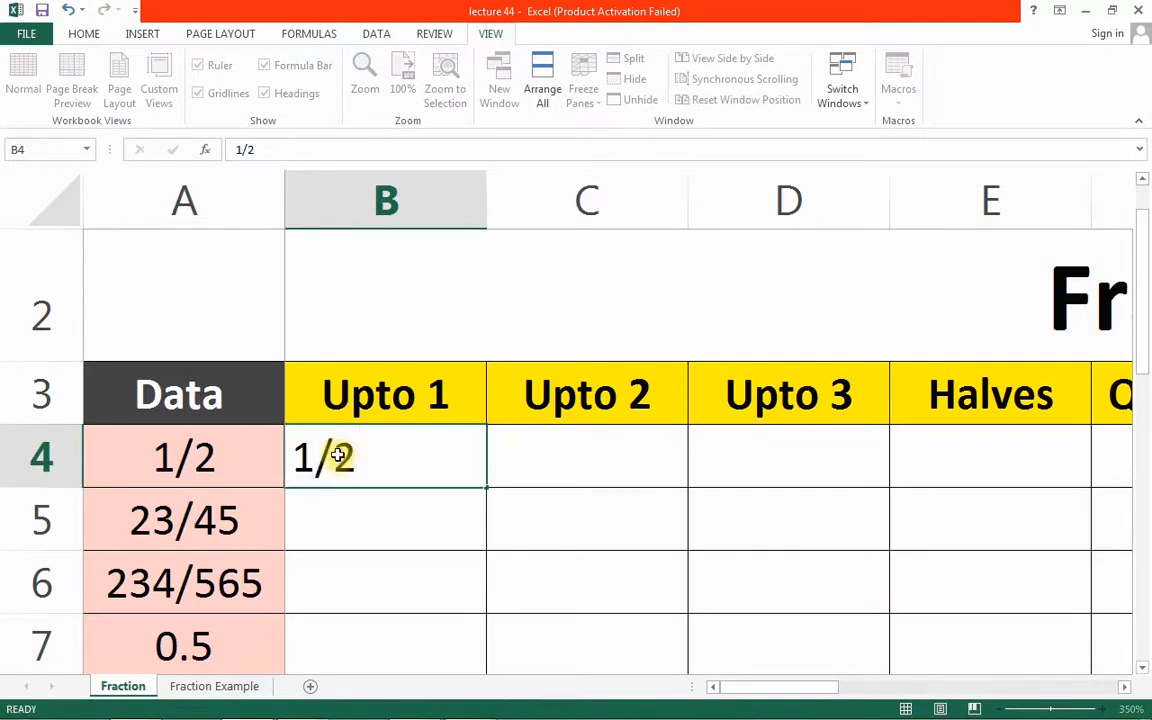
pyautogui.press('Return')
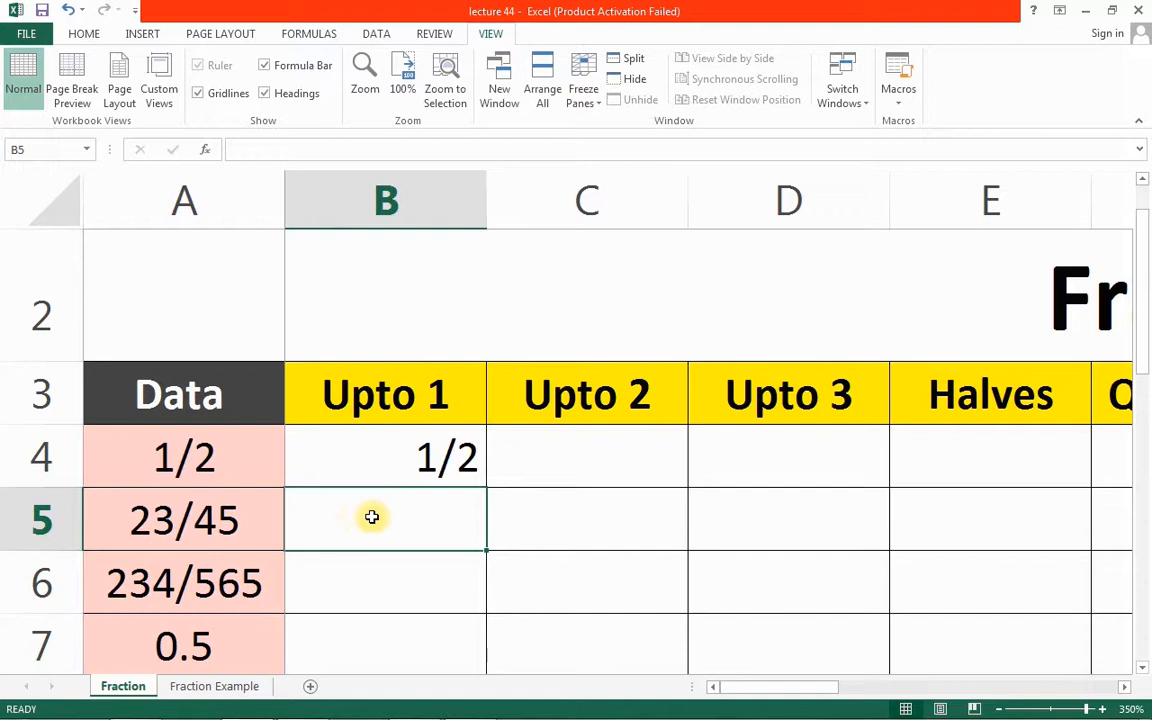
pyautogui.write('23/45')
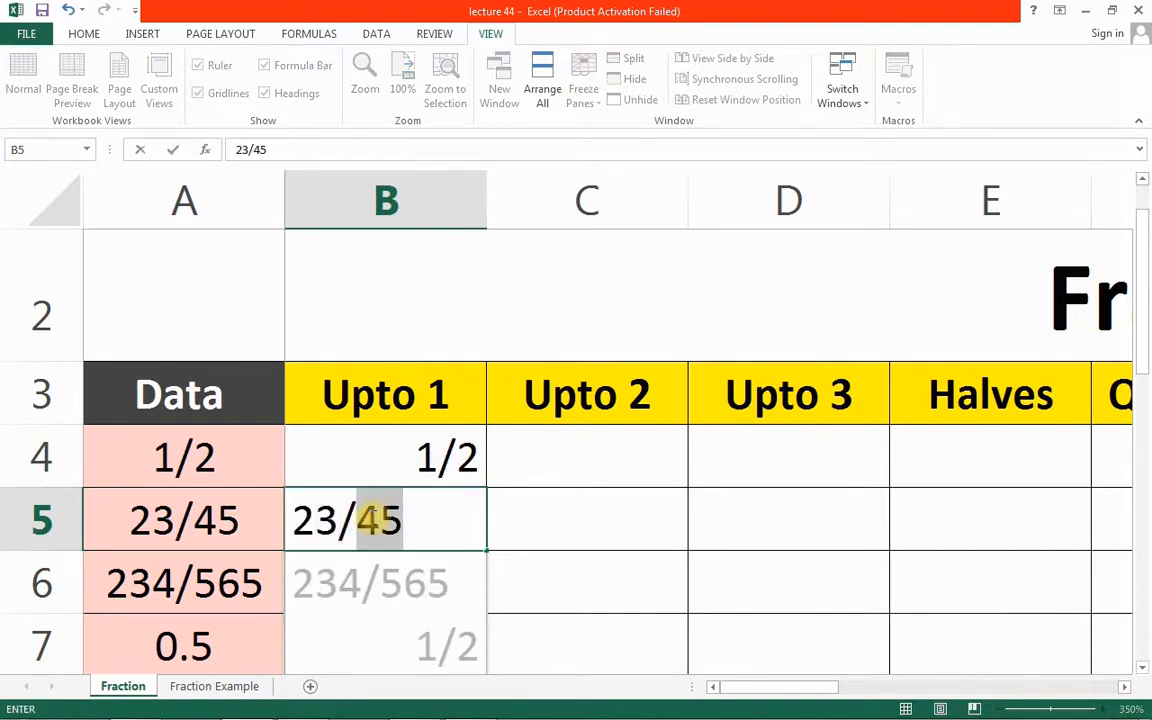
pyautogui.press('Return')
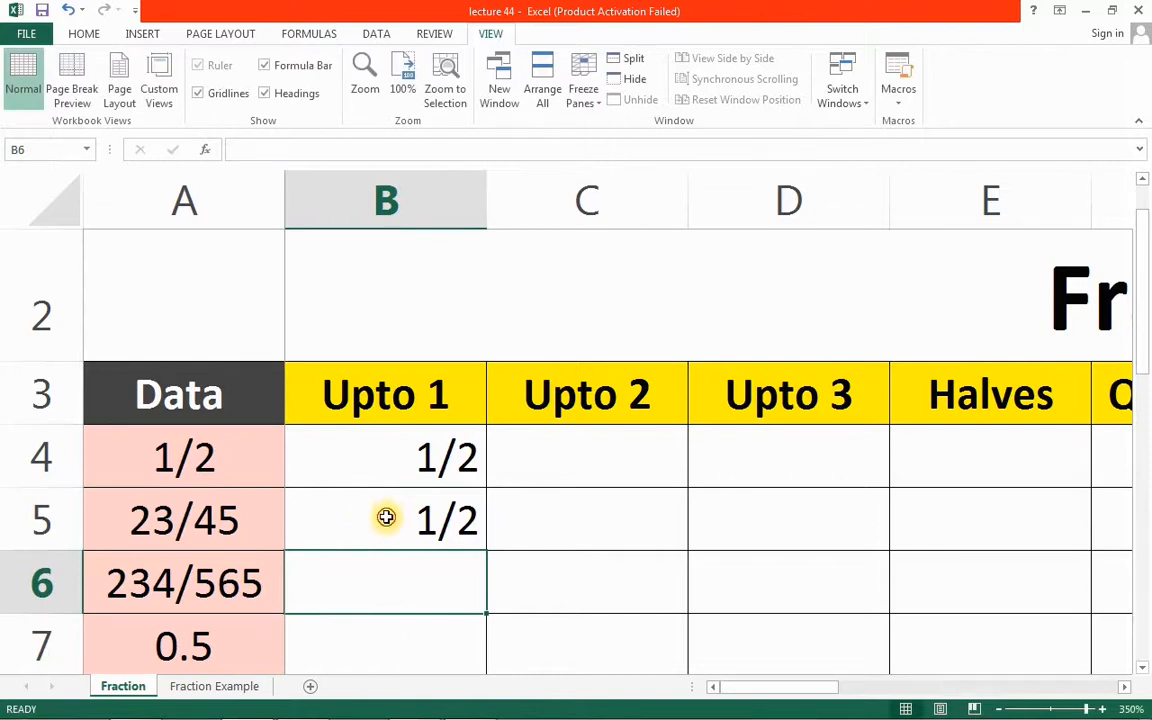
pyautogui.click(386, 517)
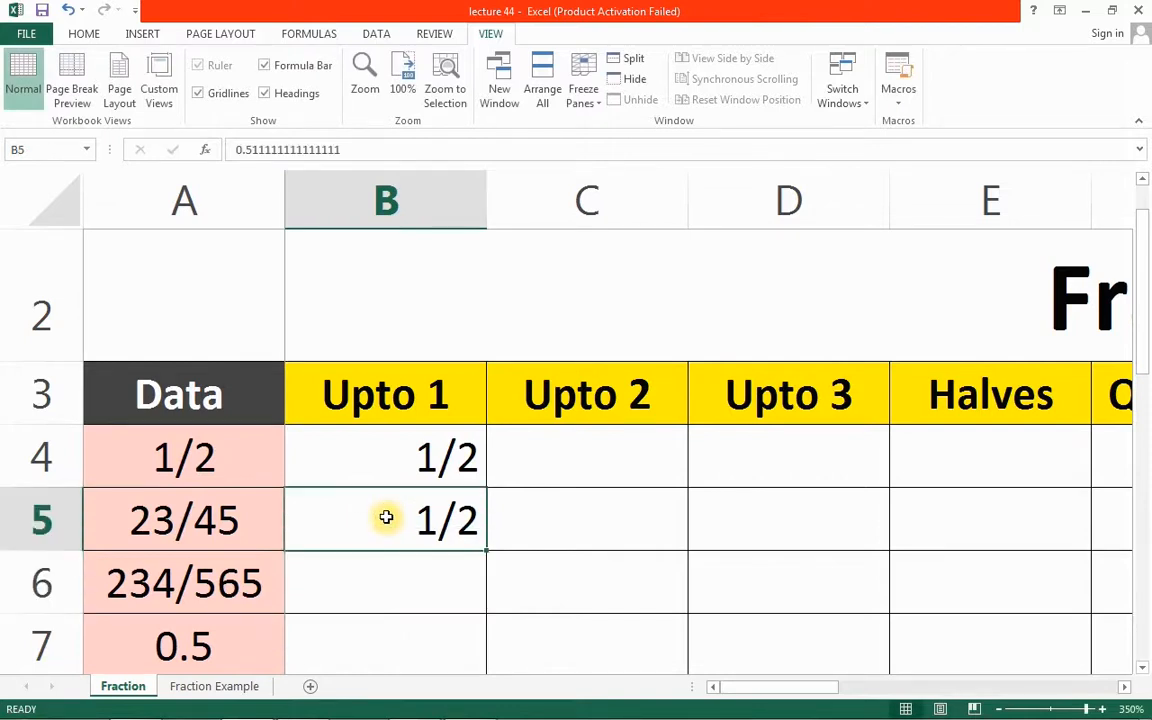
pyautogui.click(340, 590)
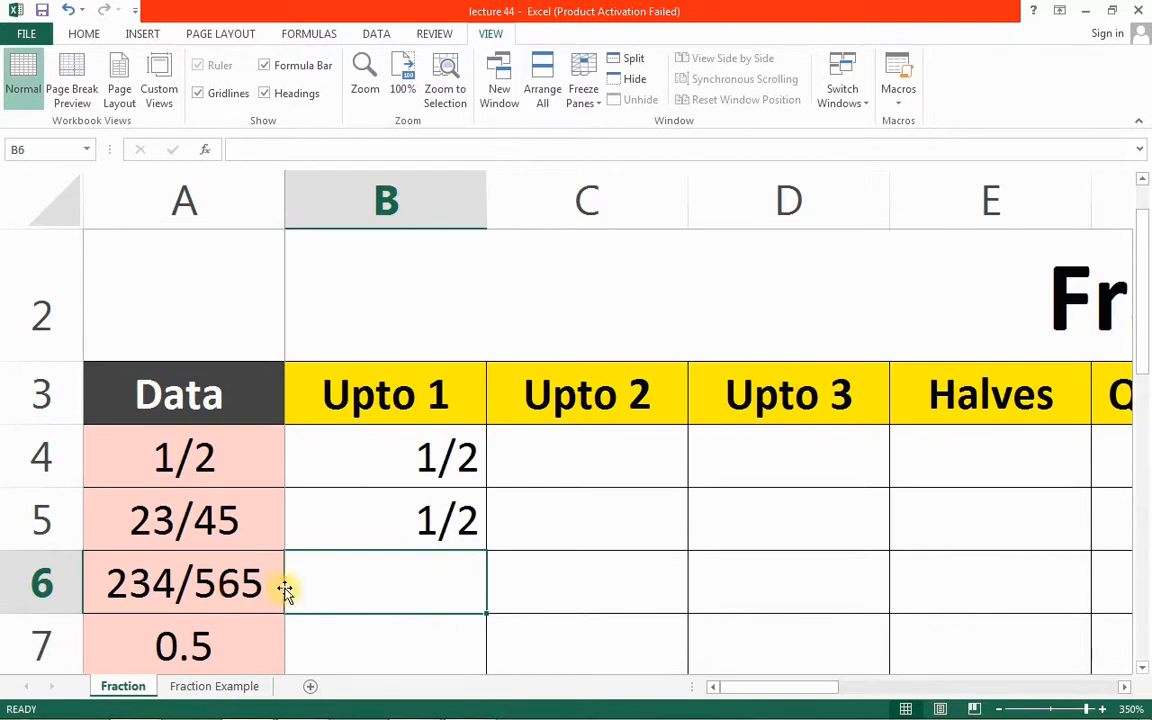
pyautogui.write('23')
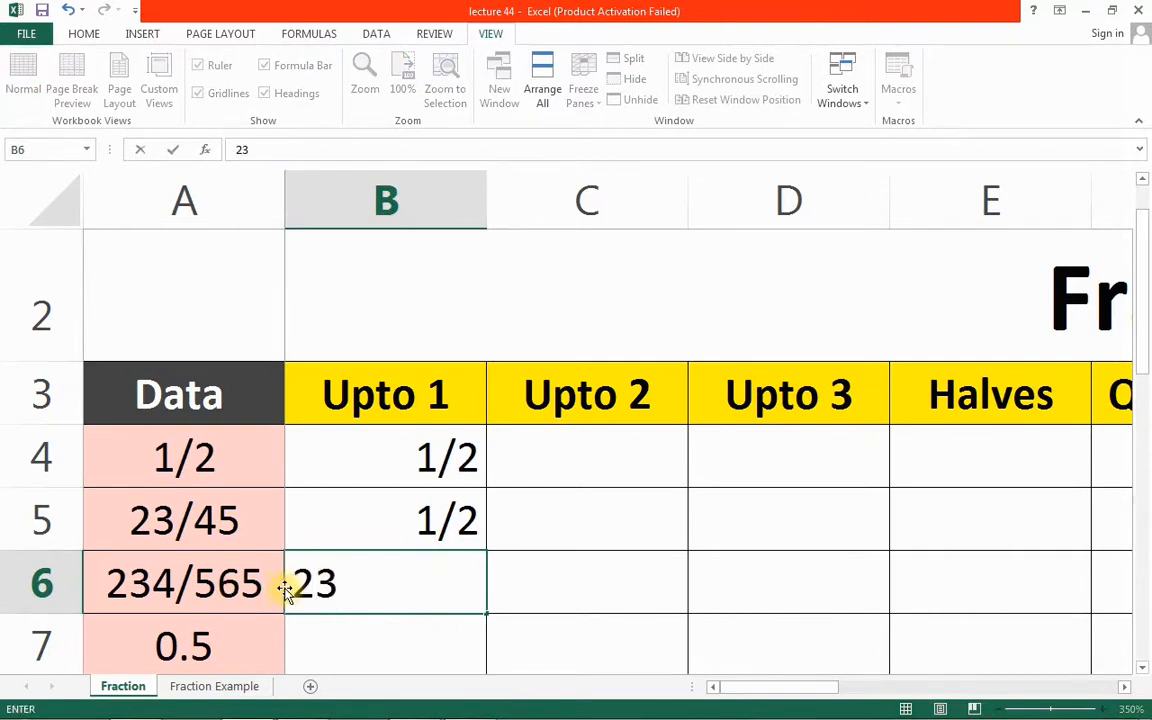
pyautogui.write('4/565')
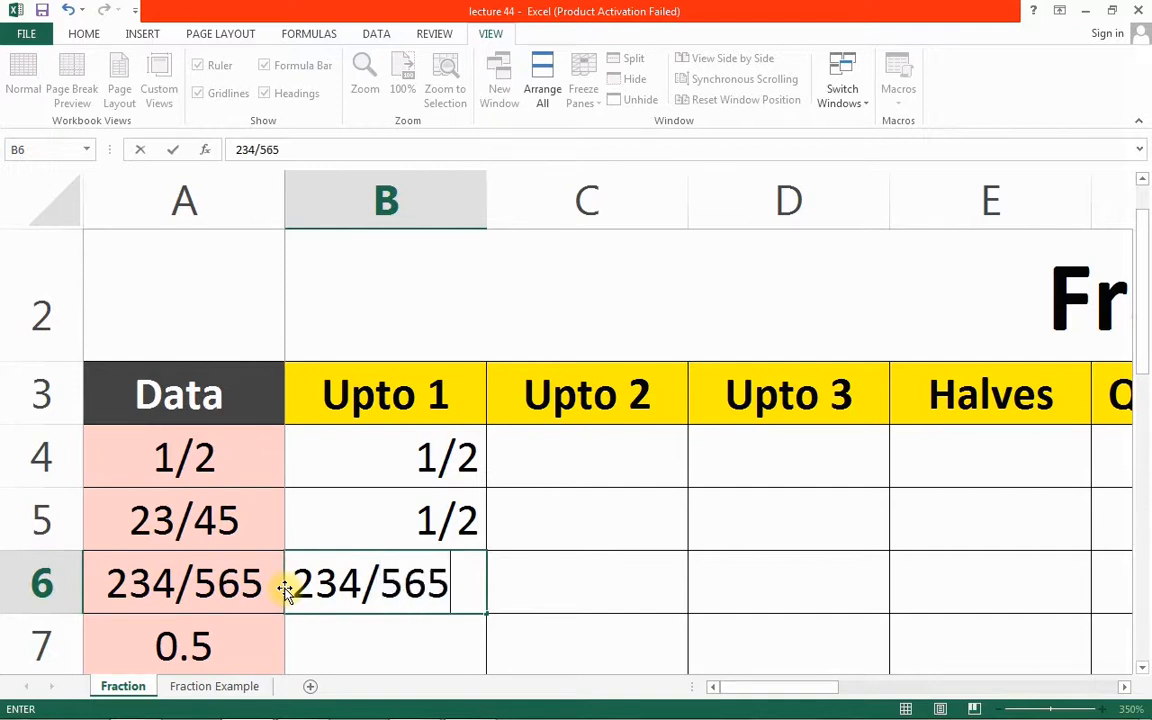
pyautogui.press('Return')
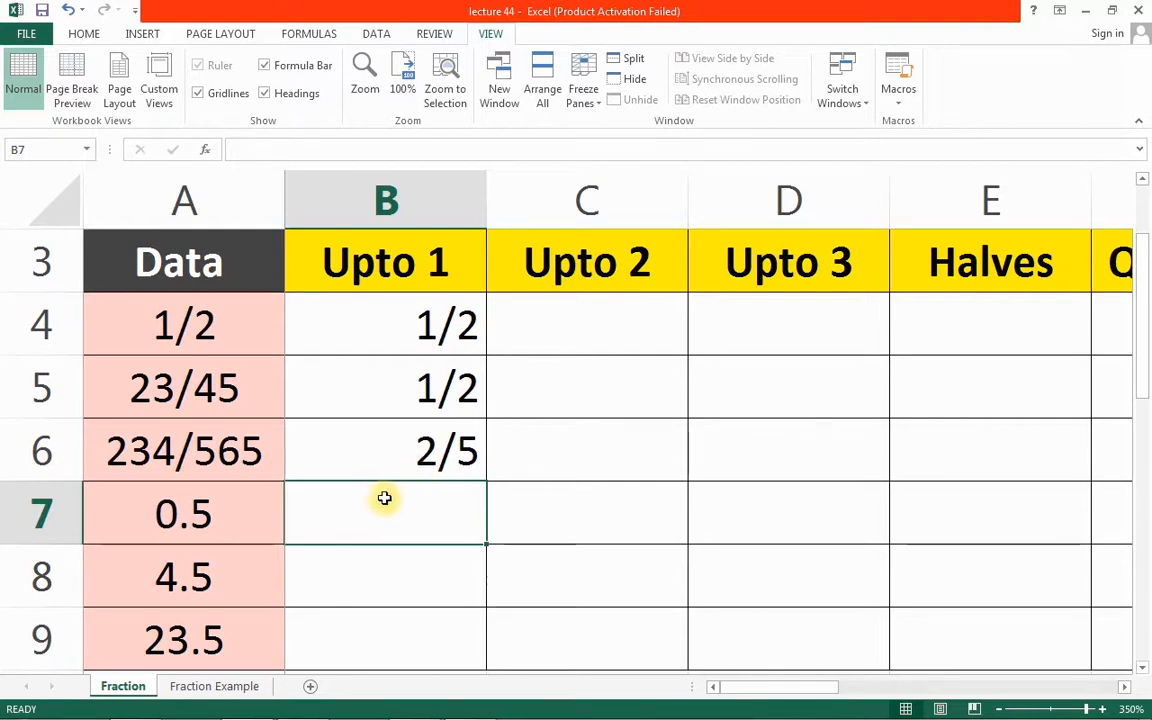
# Enter 0.5 and 4.5 in the Upto 1 column, displayed as 1/2 and 4 1/2
pyautogui.click(384, 498)
pyautogui.write('0.5')
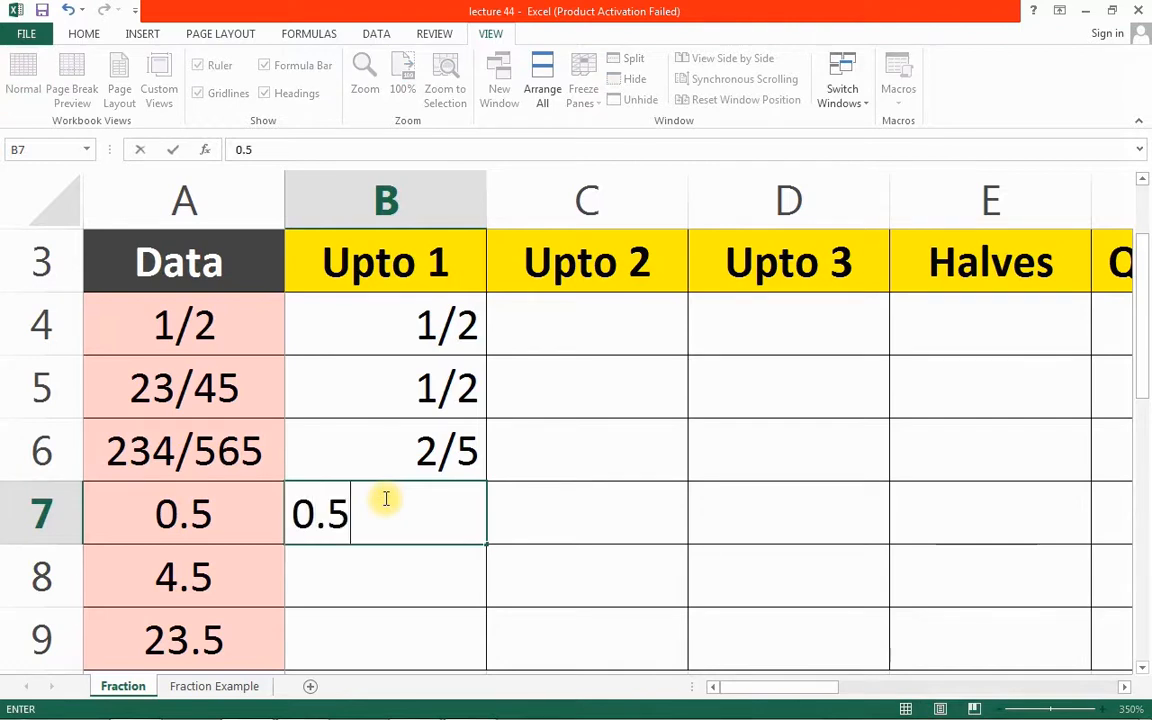
pyautogui.press('Return')
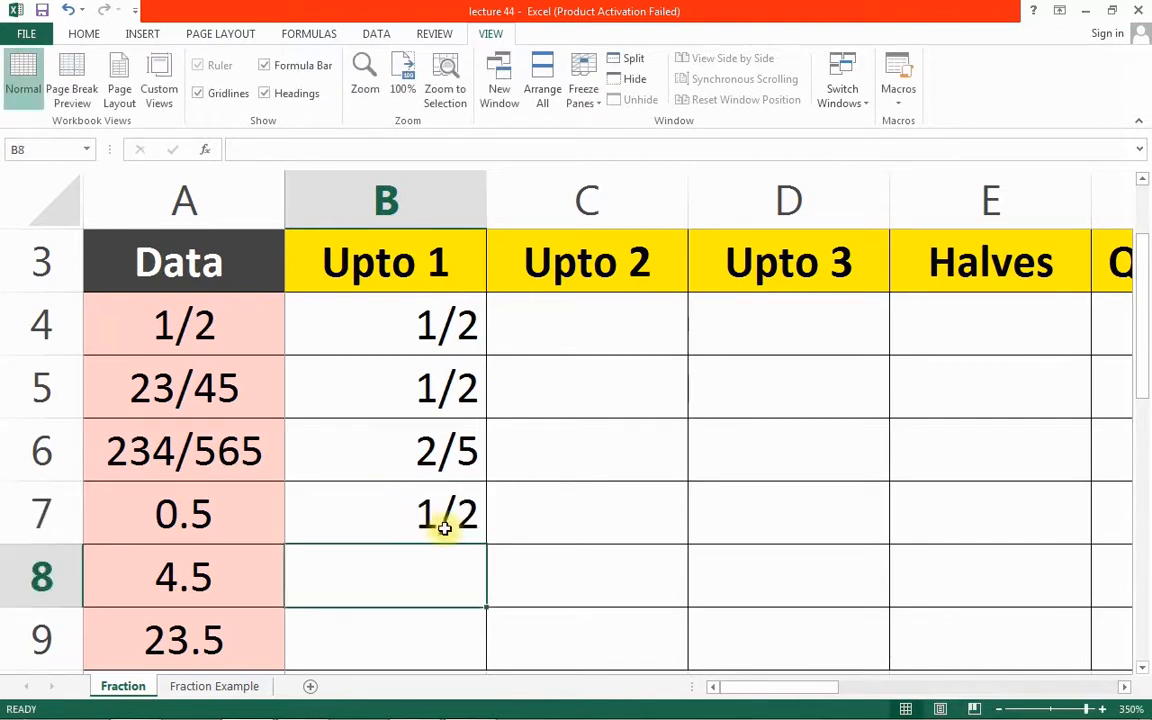
pyautogui.click(322, 571)
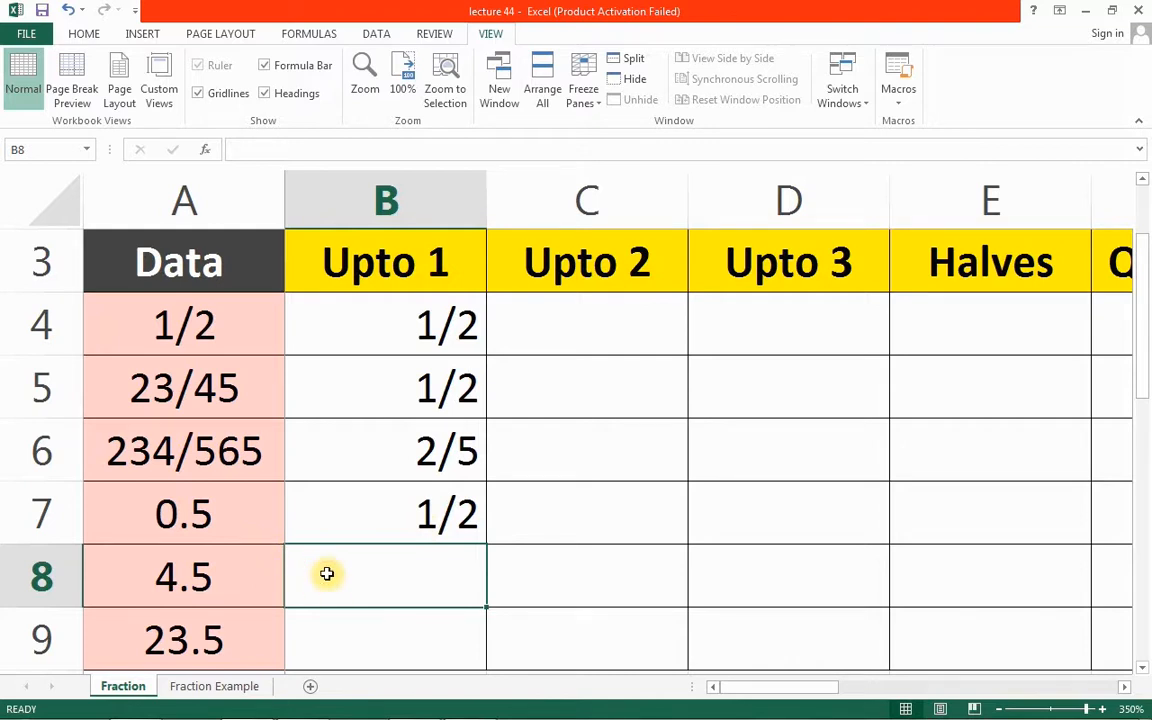
pyautogui.write('4.5')
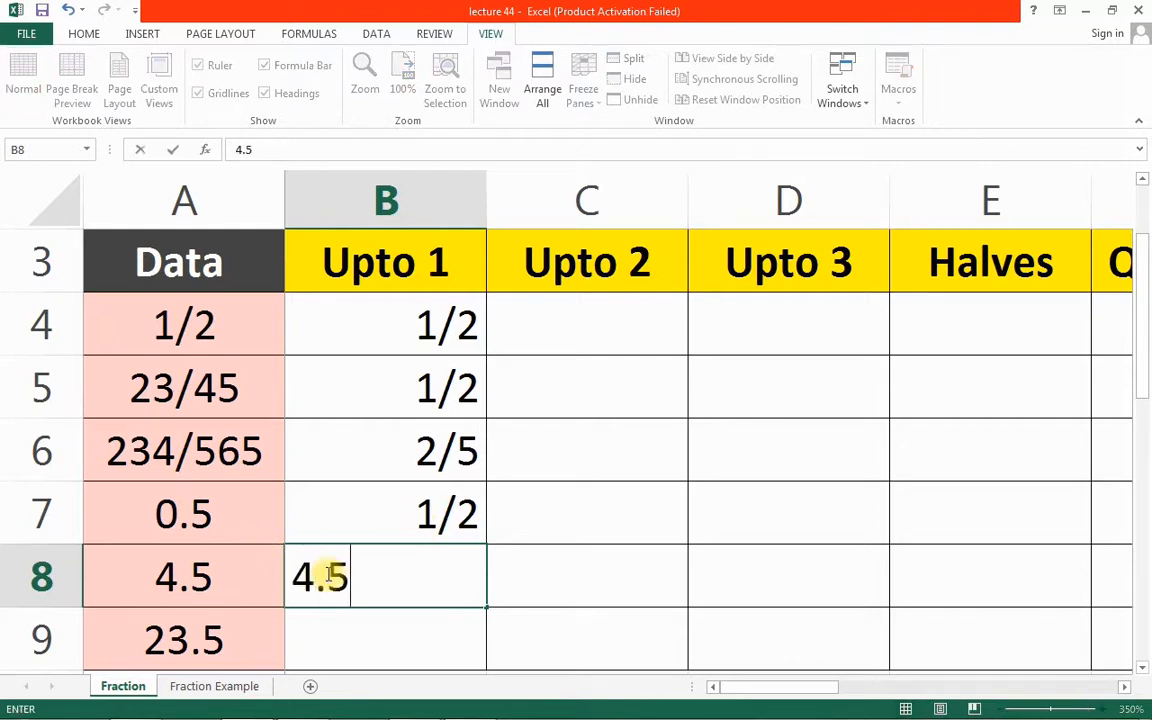
pyautogui.press('Return')
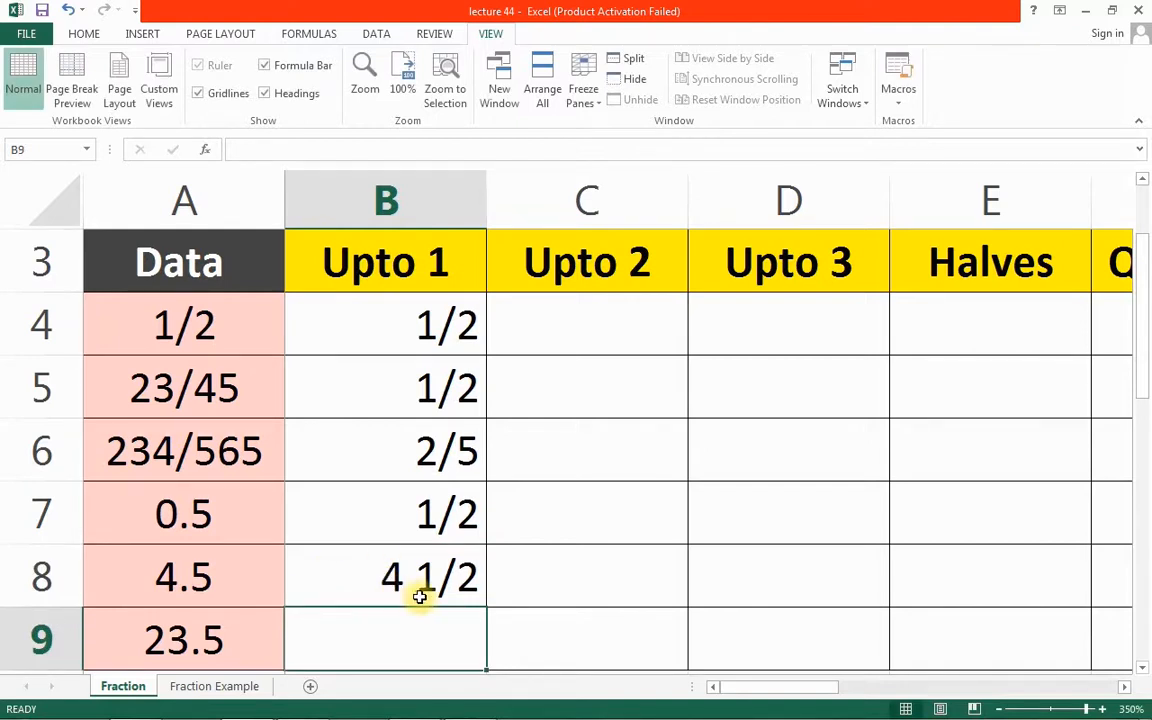
pyautogui.click(206, 383)
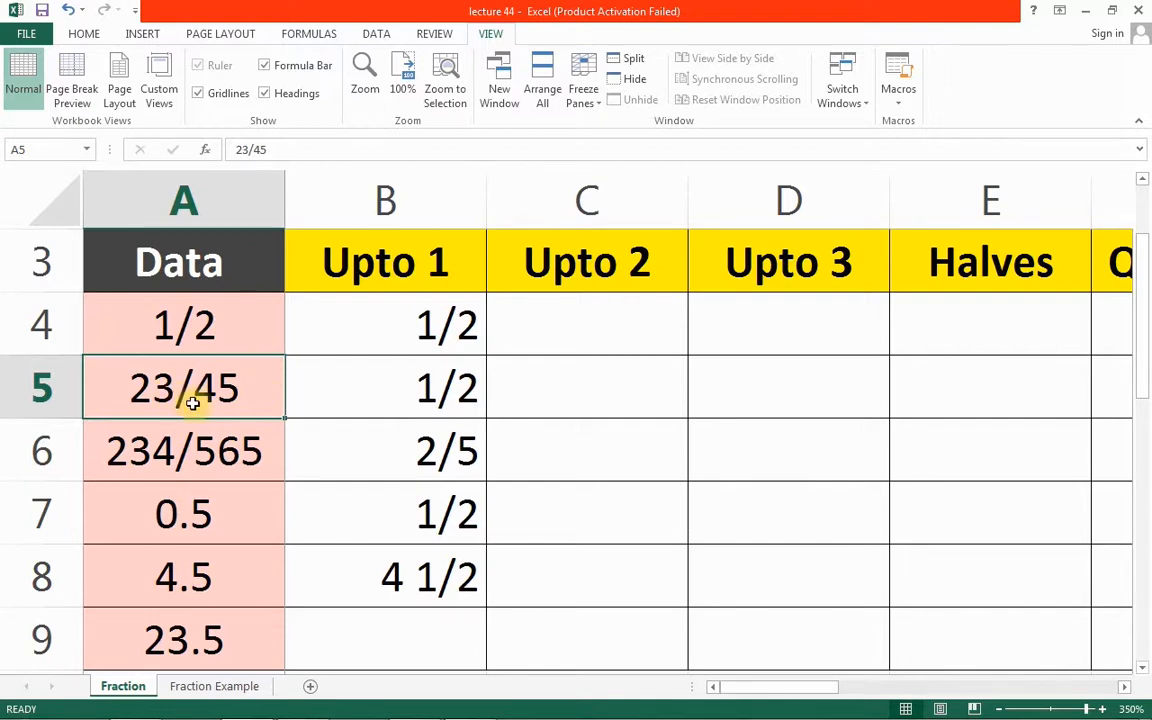
# Enter 23/45 and 234/565 (shown as 41/99) under Upto 2, and 234/565 in Upto 3 cell D6
pyautogui.click(531, 377)
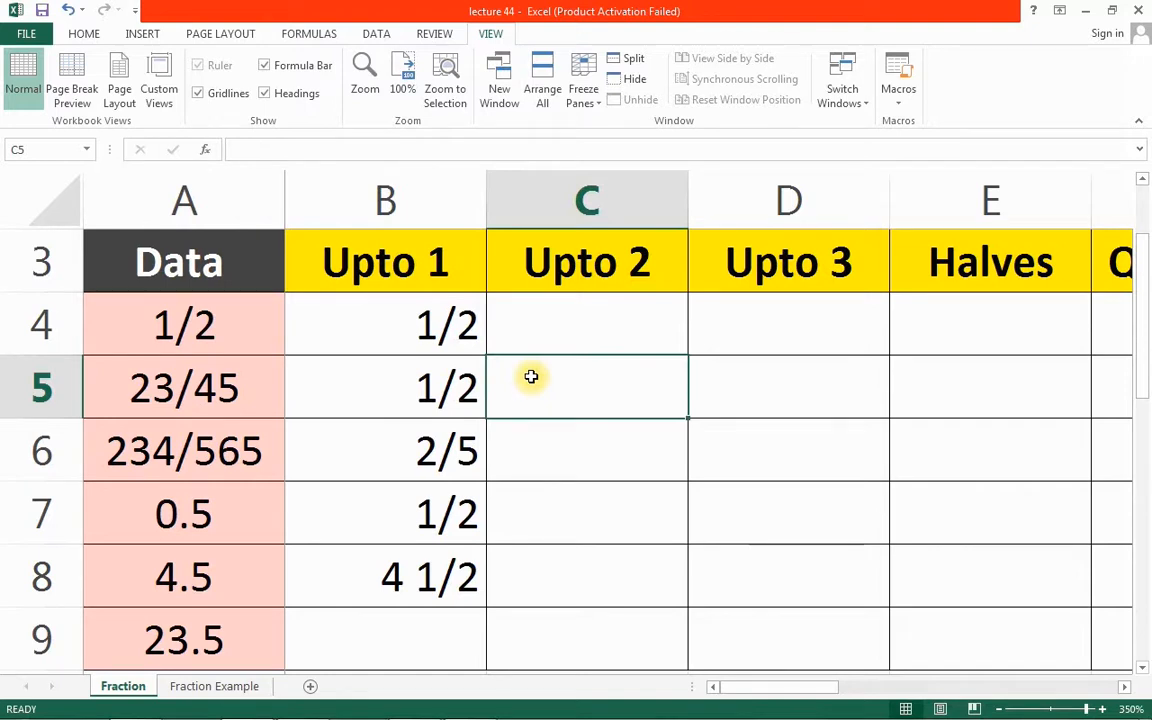
pyautogui.write('23')
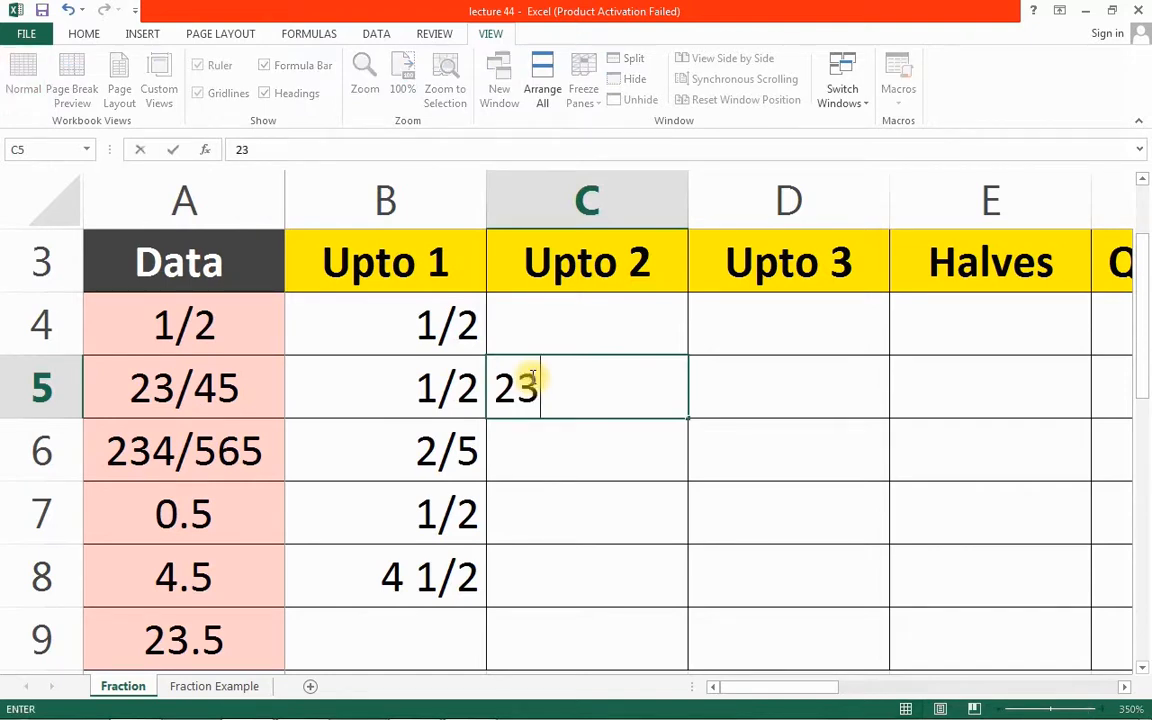
pyautogui.write('/45')
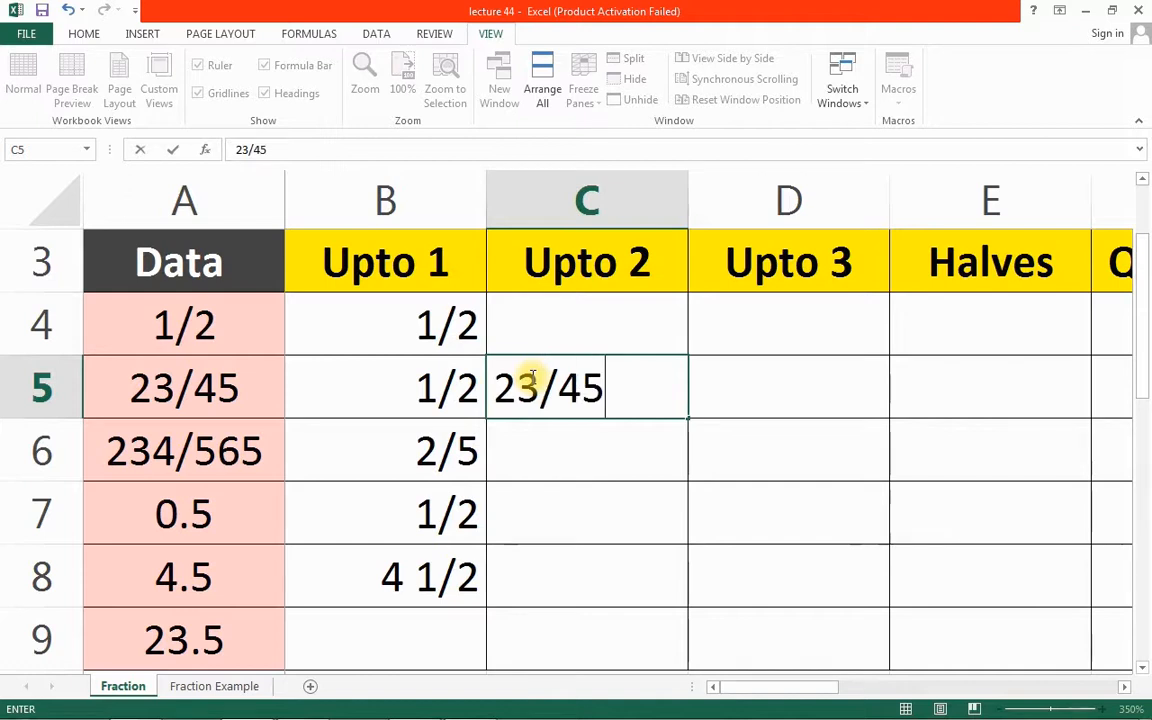
pyautogui.press('Return')
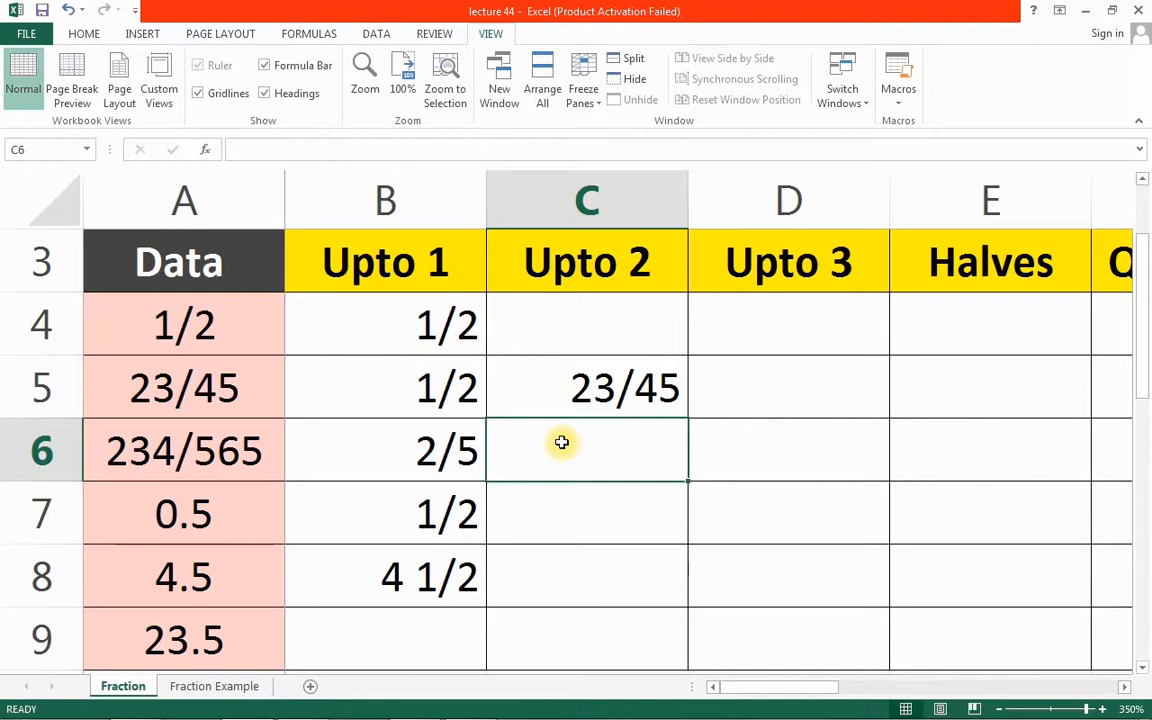
pyautogui.write('23')
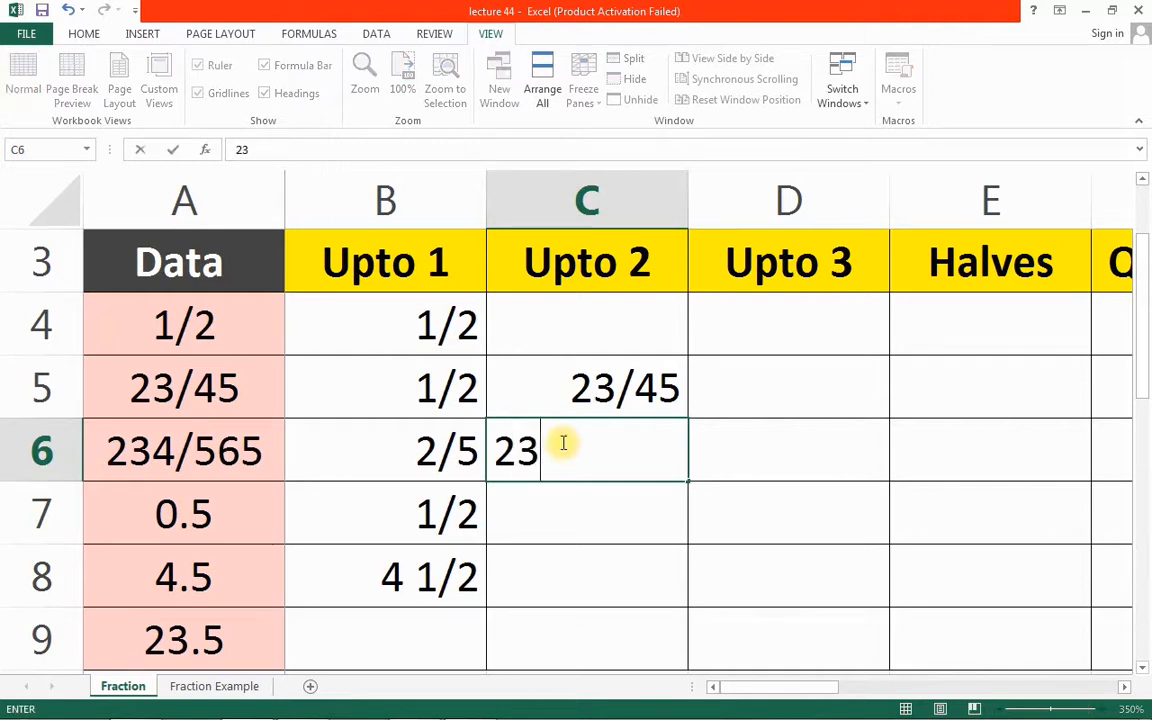
pyautogui.write('4/565')
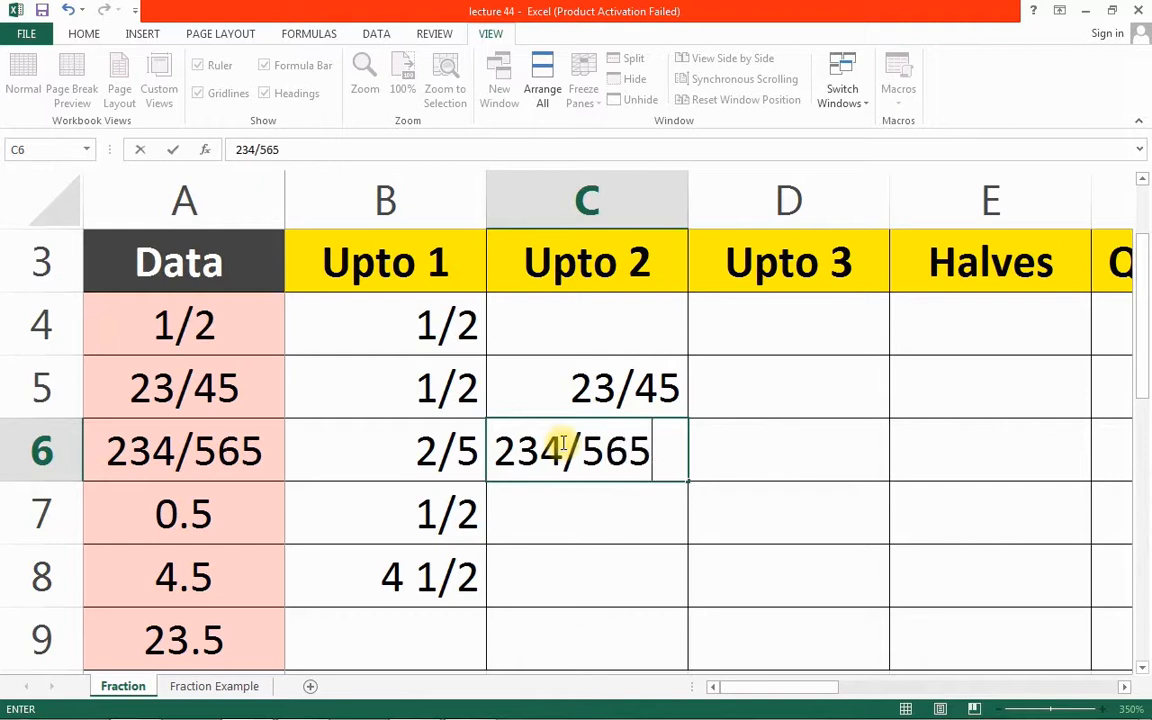
pyautogui.hotkey('ctrl', 'Return')
pyautogui.press('Return')
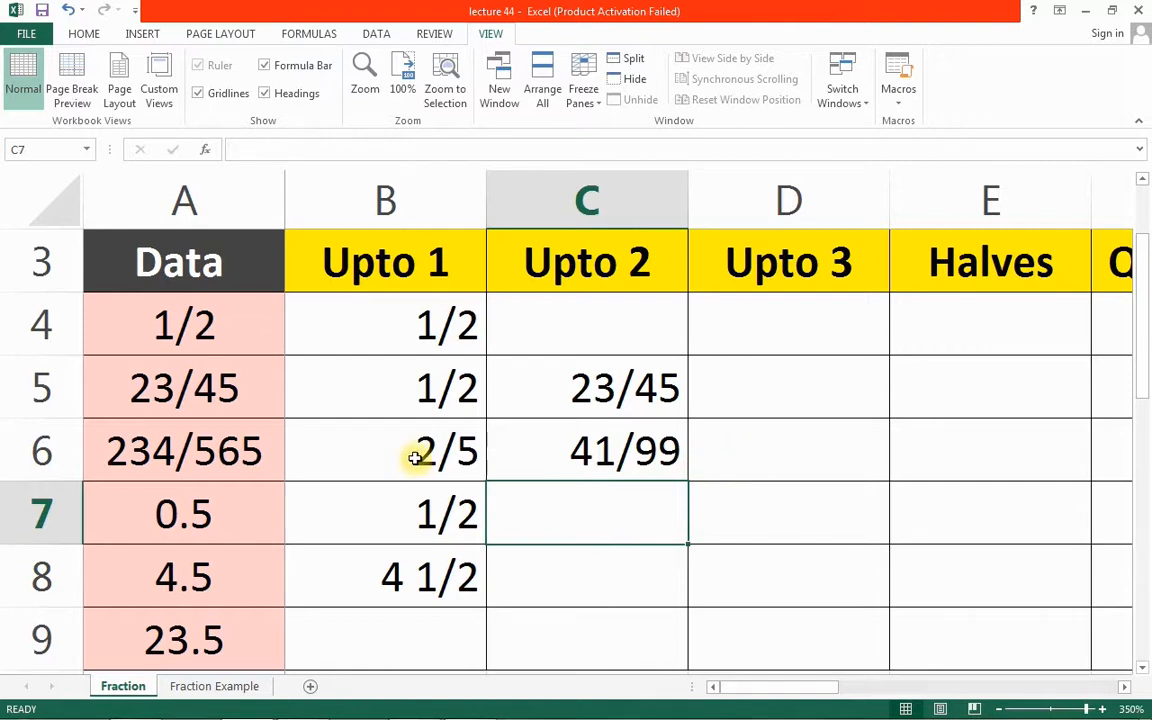
pyautogui.click(759, 465)
pyautogui.write('2')
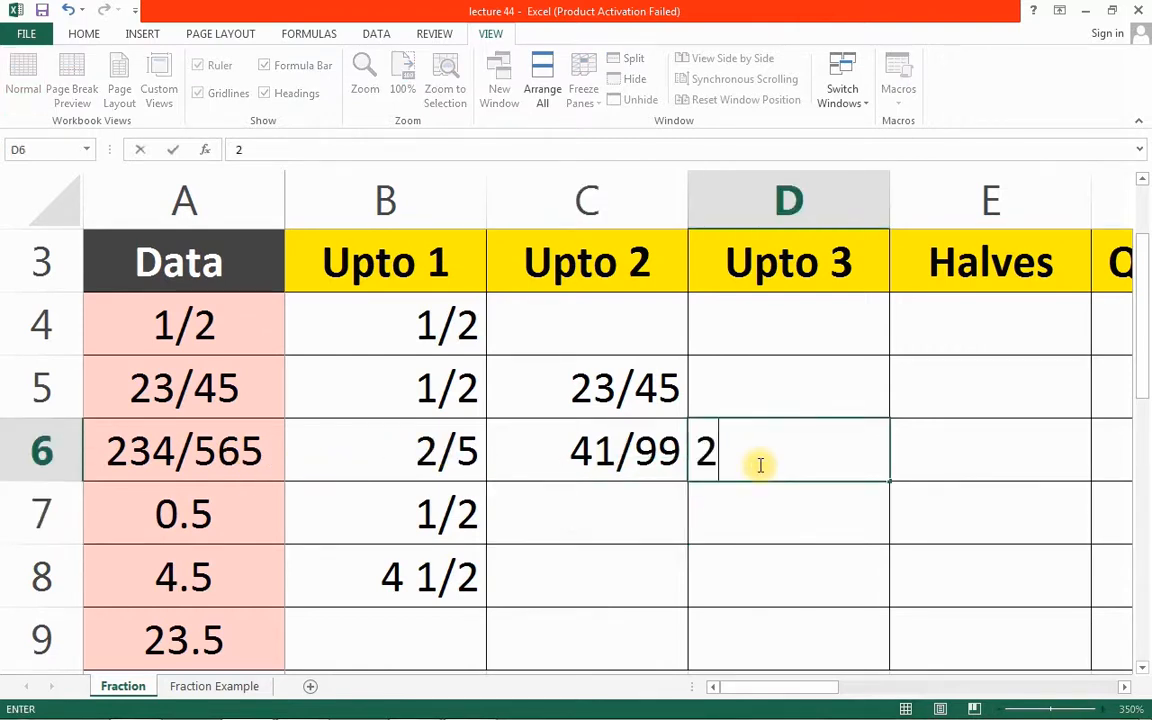
pyautogui.write('34')
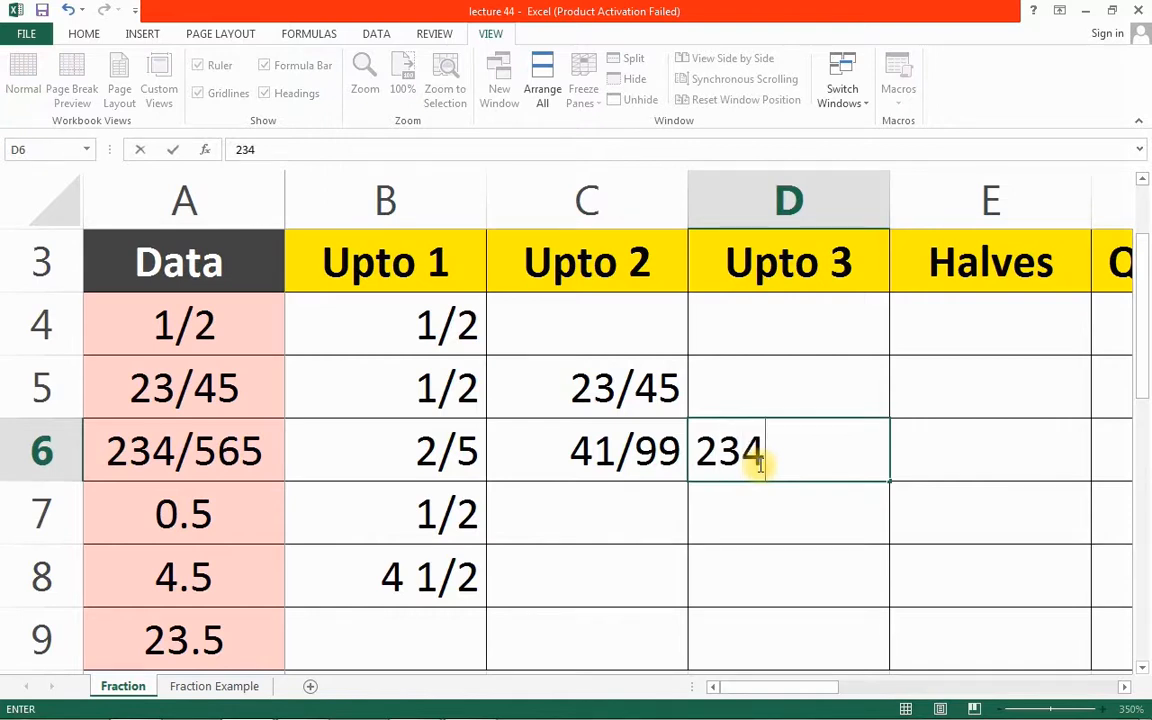
pyautogui.write('/565')
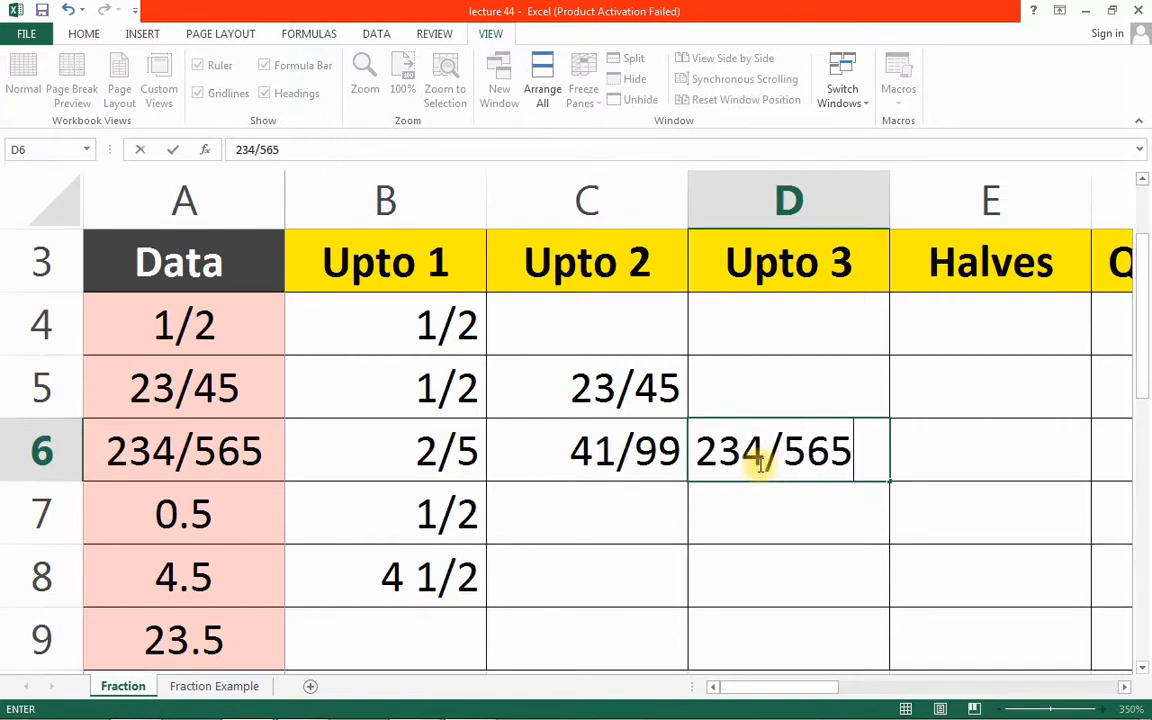
pyautogui.press('Return')
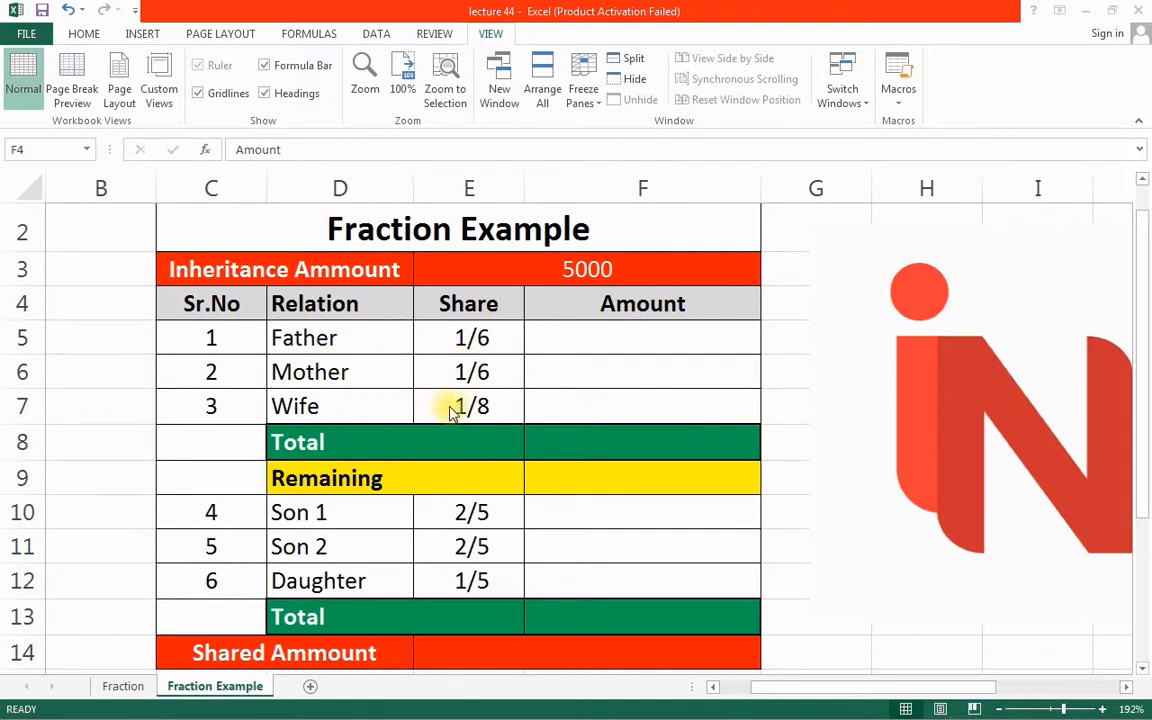
# Compute the Father's amount with =$E$3*E5 (833) and fill it down to Mother and Wife
pyautogui.click(602, 335)
pyautogui.write('=')
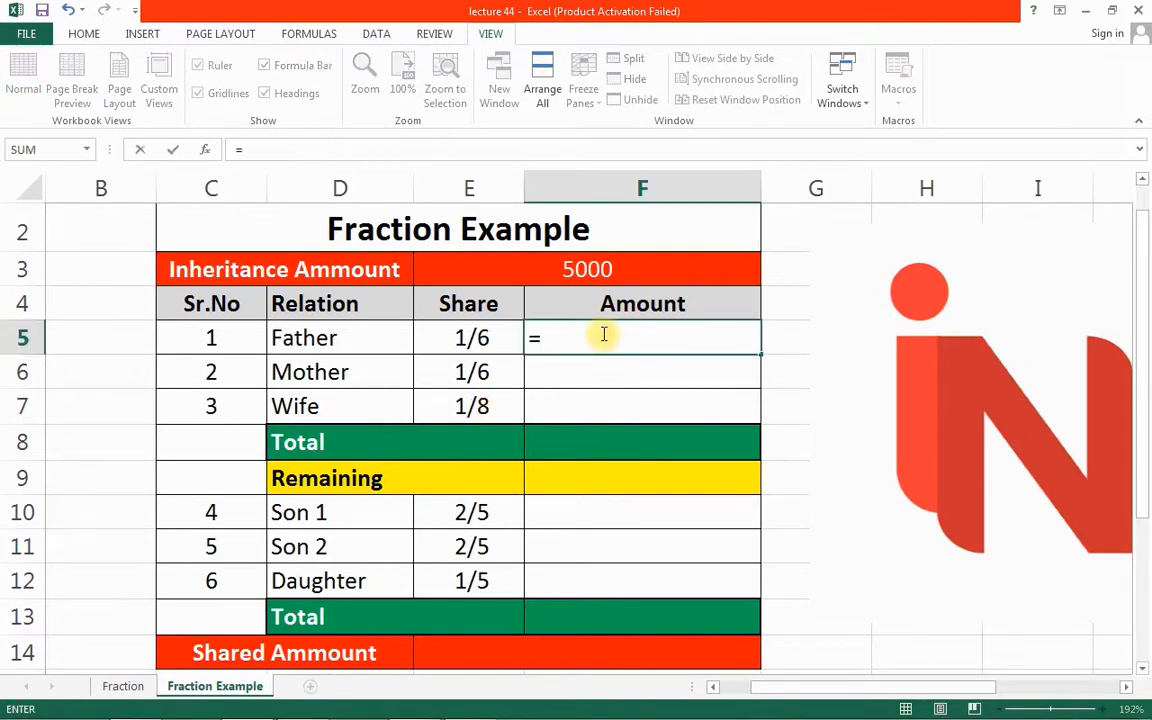
pyautogui.click(568, 268)
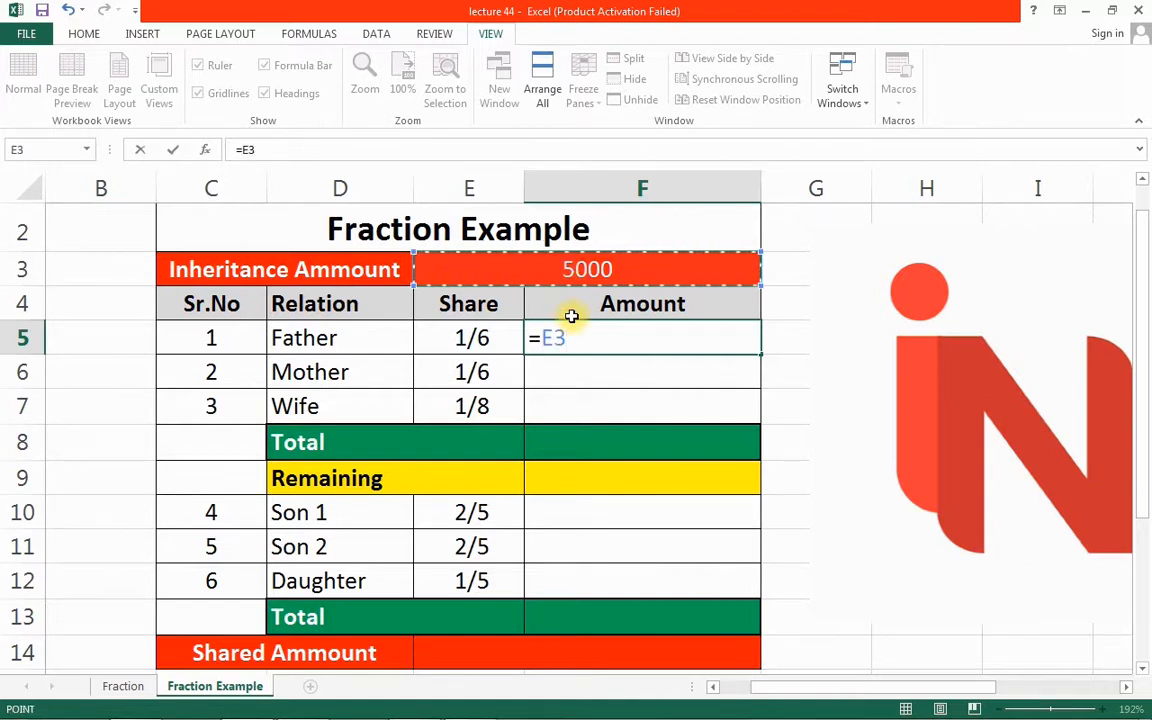
pyautogui.press('F4')
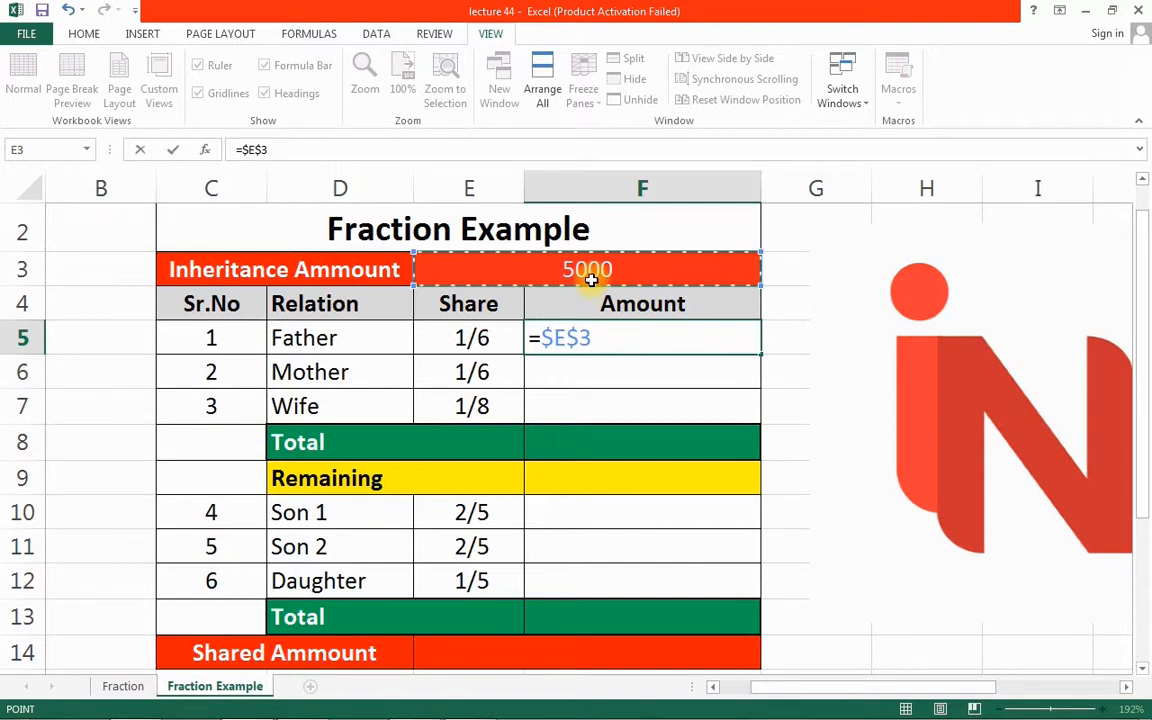
pyautogui.write('*')
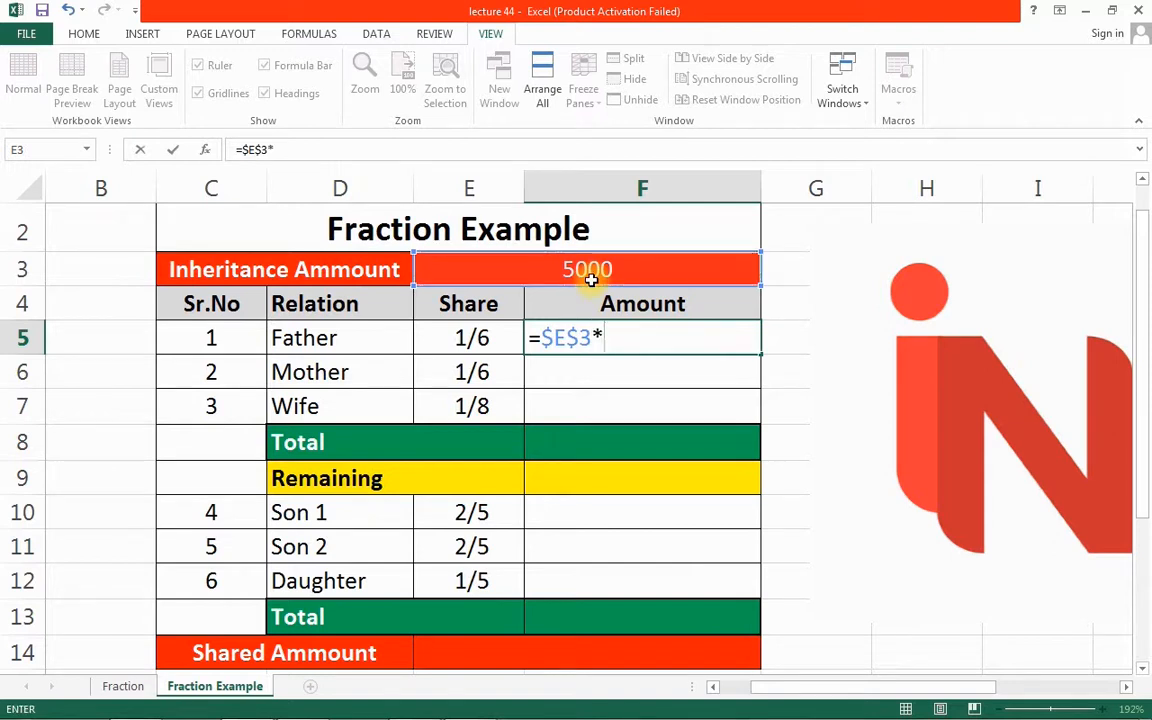
pyautogui.click(475, 338)
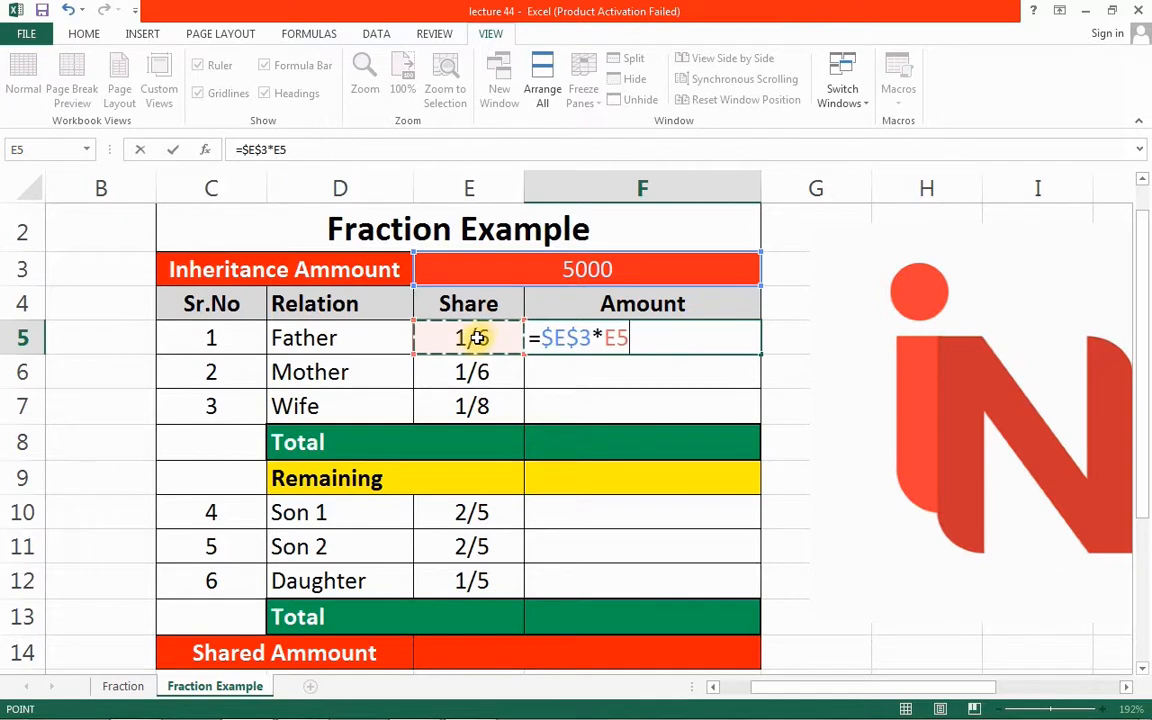
pyautogui.press('Return')
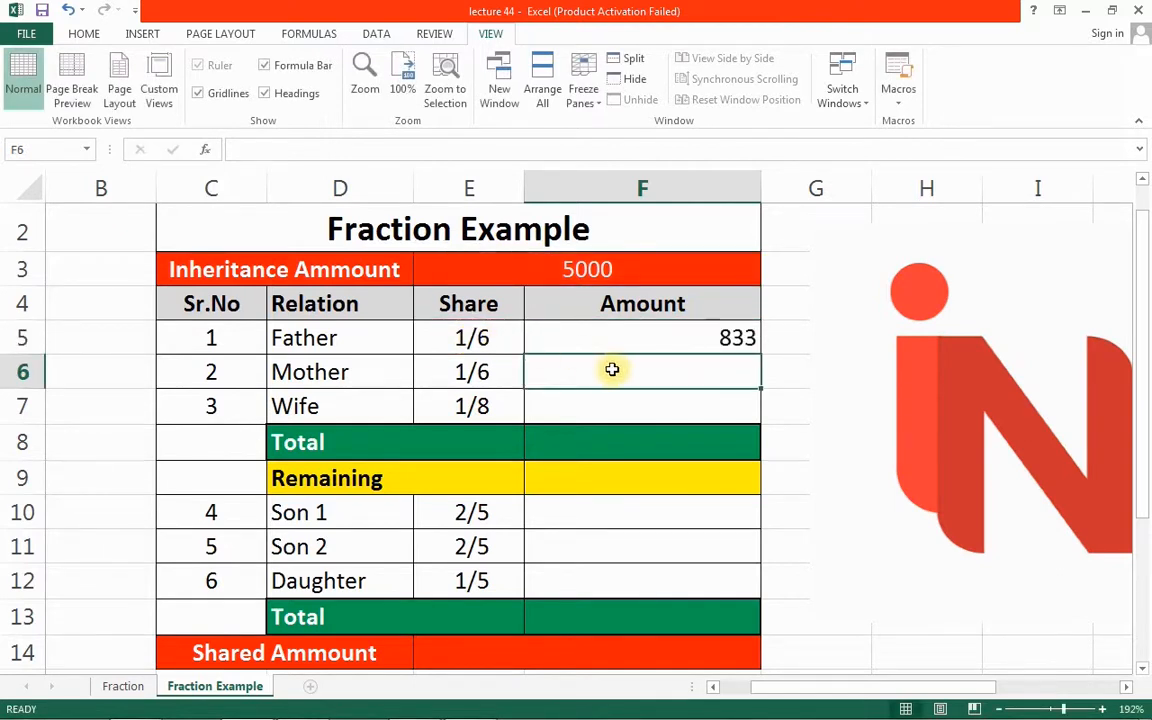
pyautogui.click(738, 342)
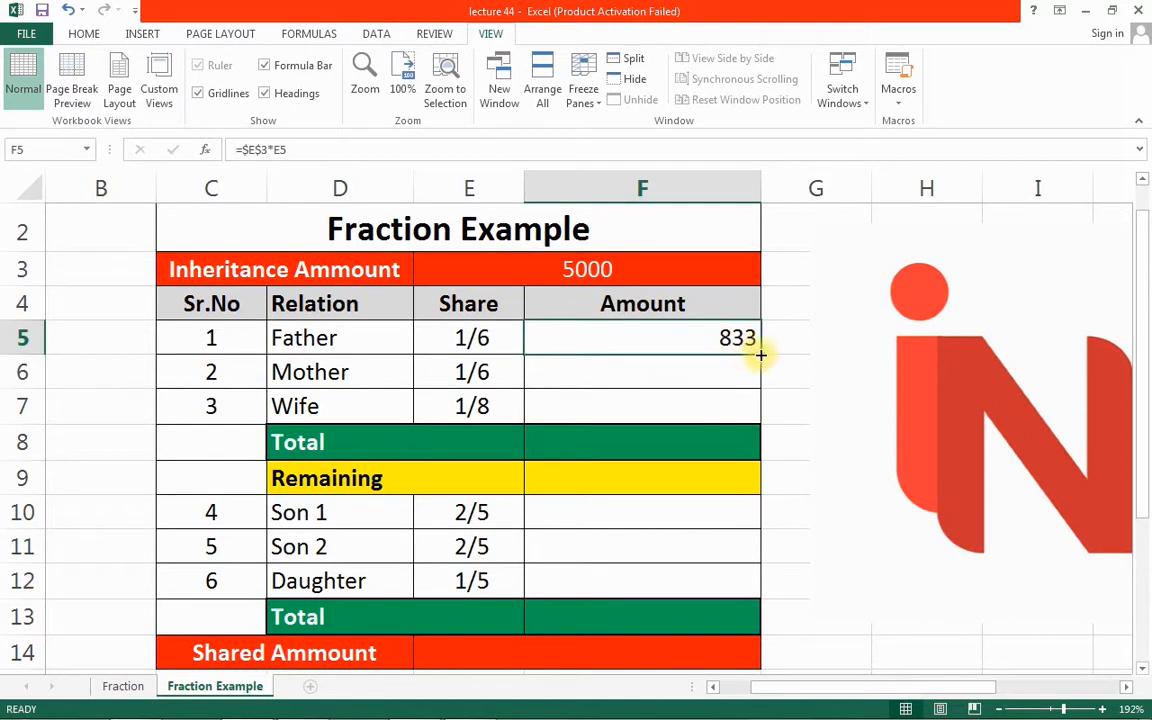
pyautogui.moveTo(760, 354); pyautogui.dragTo(751, 411)
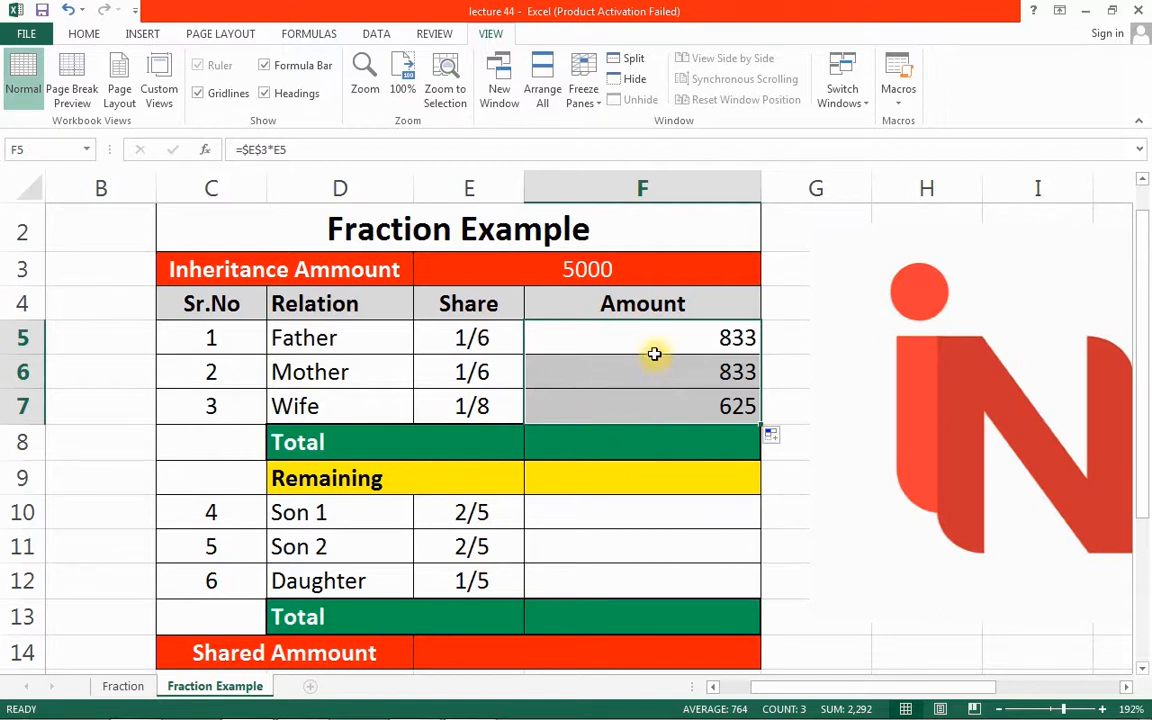
# Sum the Father, Mother and Wife amounts in the first Total cell, giving 2,292
pyautogui.click(643, 443)
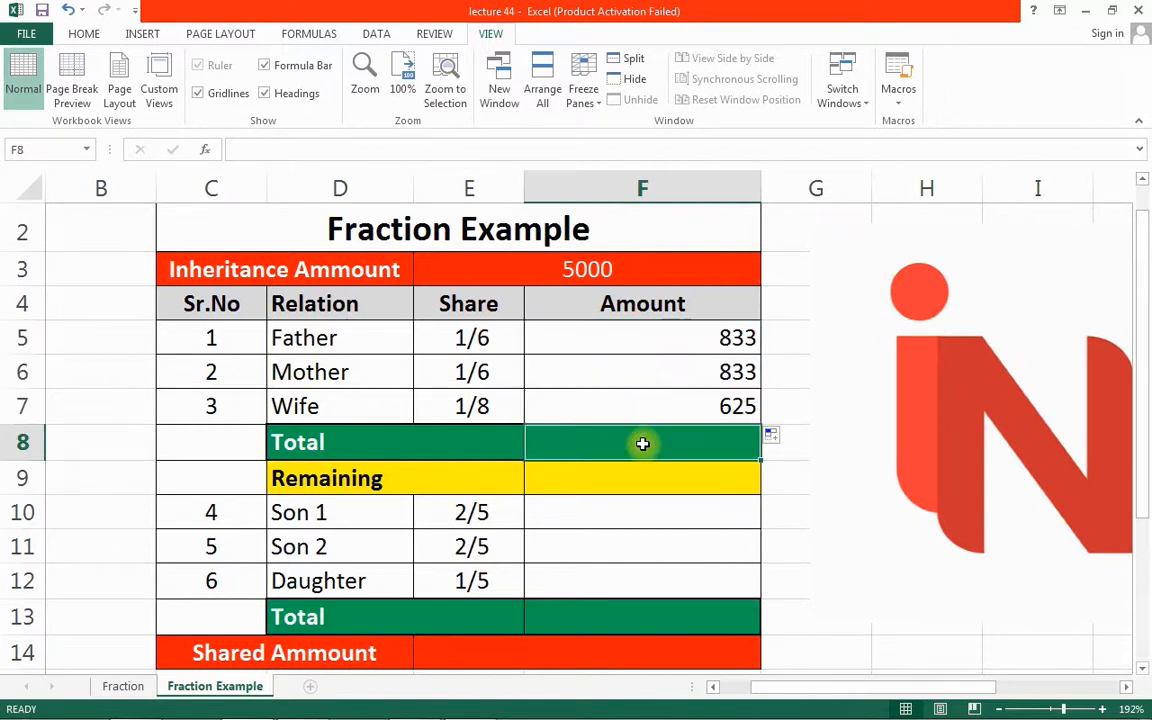
pyautogui.write('=sum')
pyautogui.press('Tab')
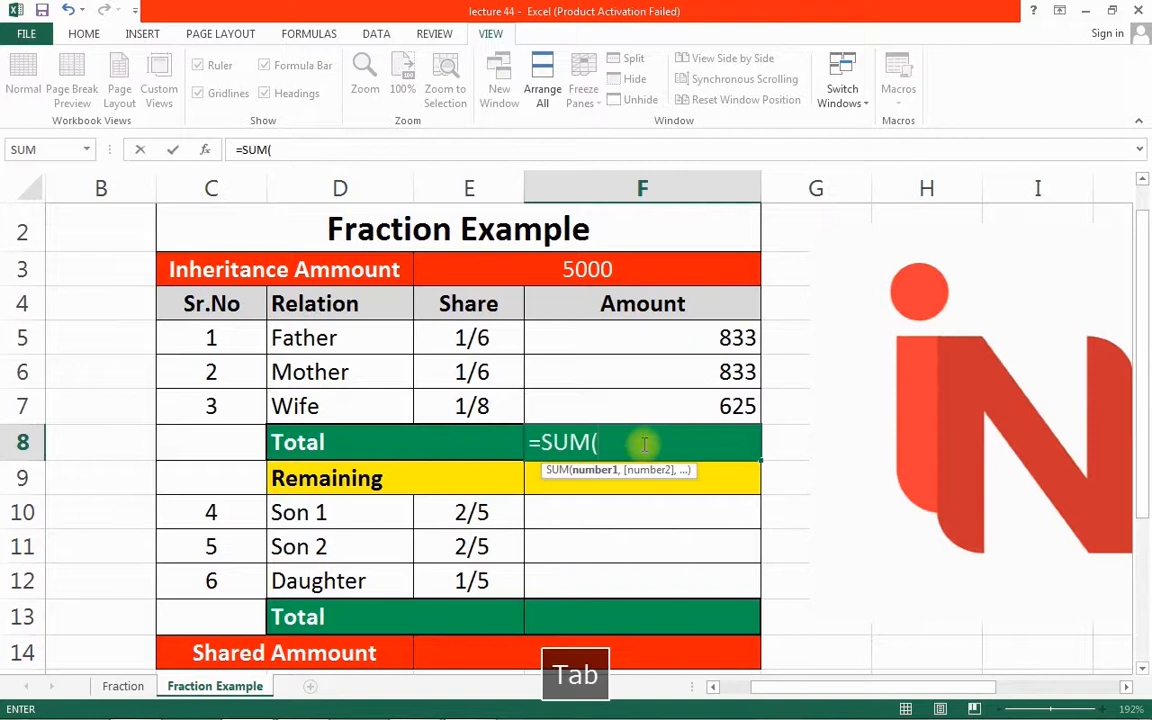
pyautogui.click(714, 399)
pyautogui.moveTo(714, 399); pyautogui.dragTo(717, 339)
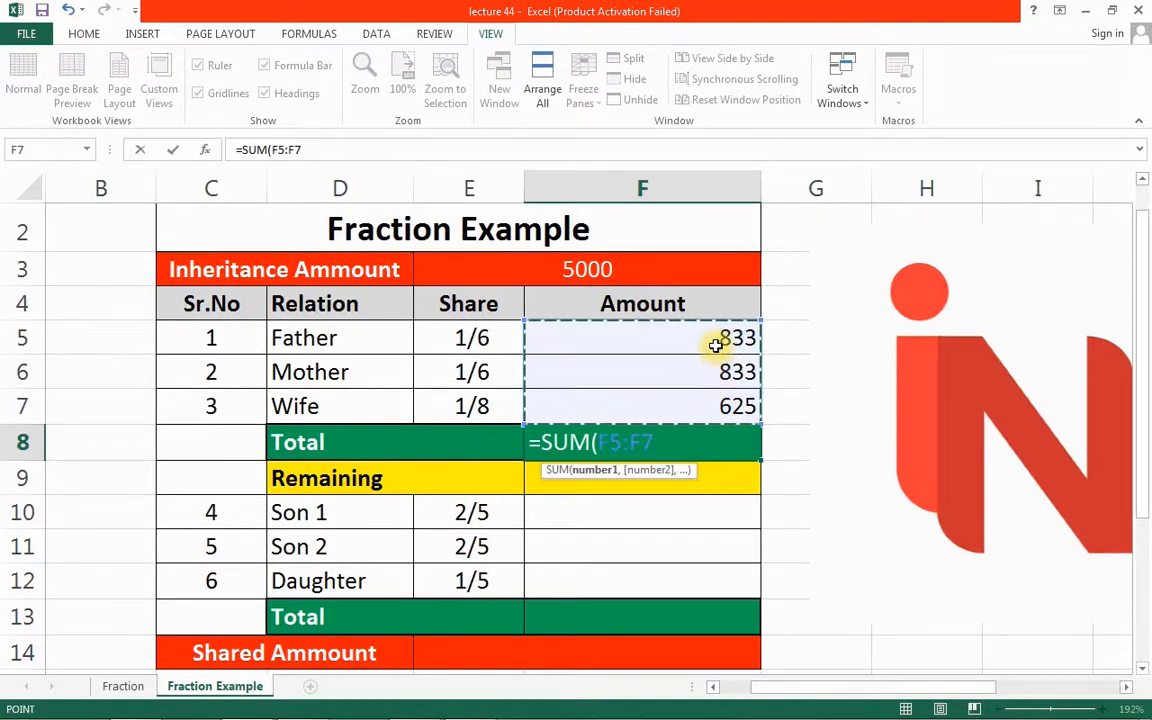
pyautogui.write(')')
pyautogui.press('Return')
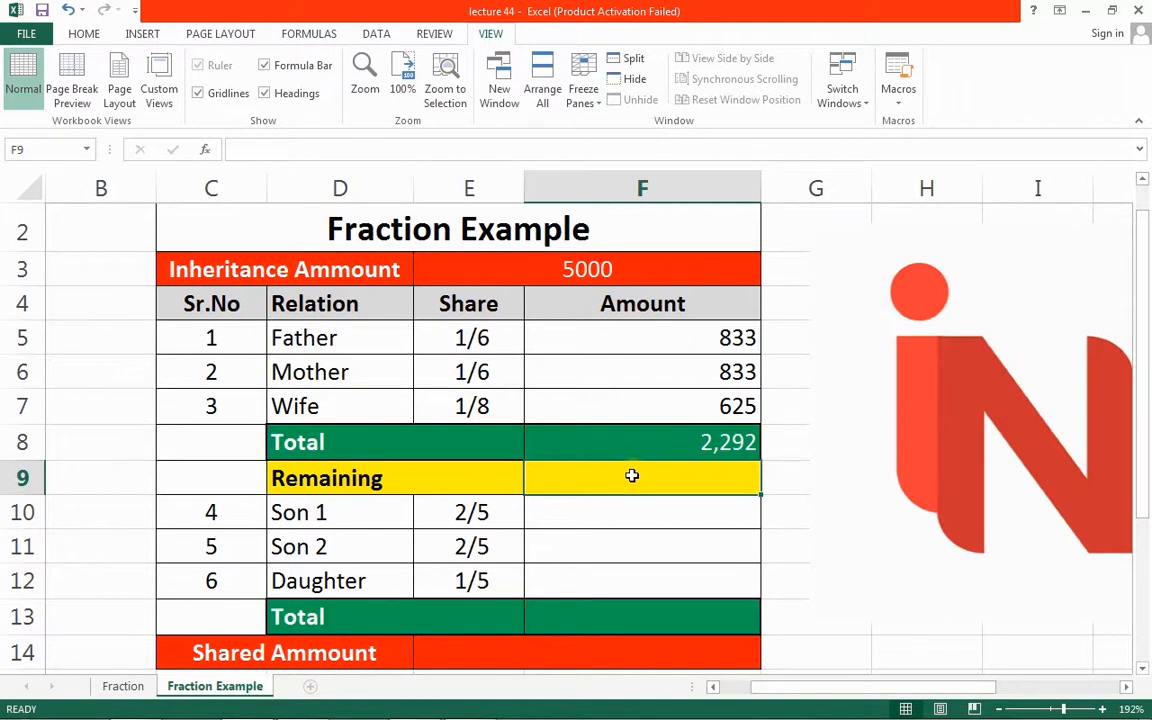
# Enter =E3-F8 in Remaining cell F9, giving 2,708
pyautogui.write('=')
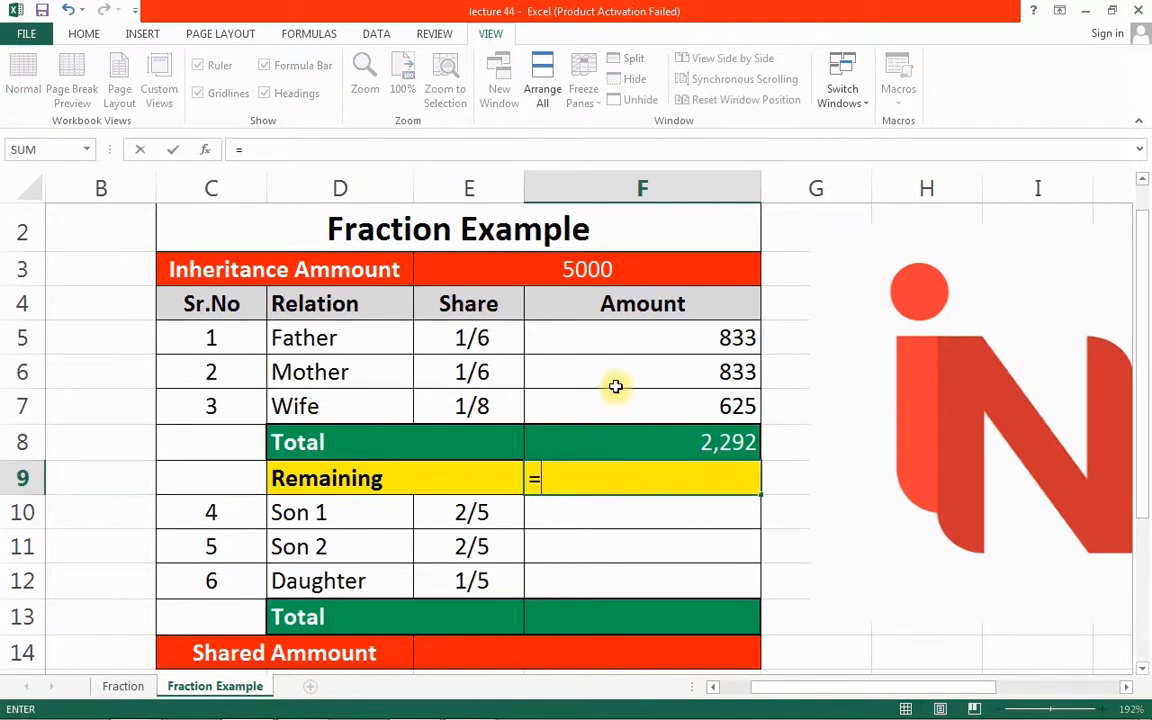
pyautogui.click(580, 277)
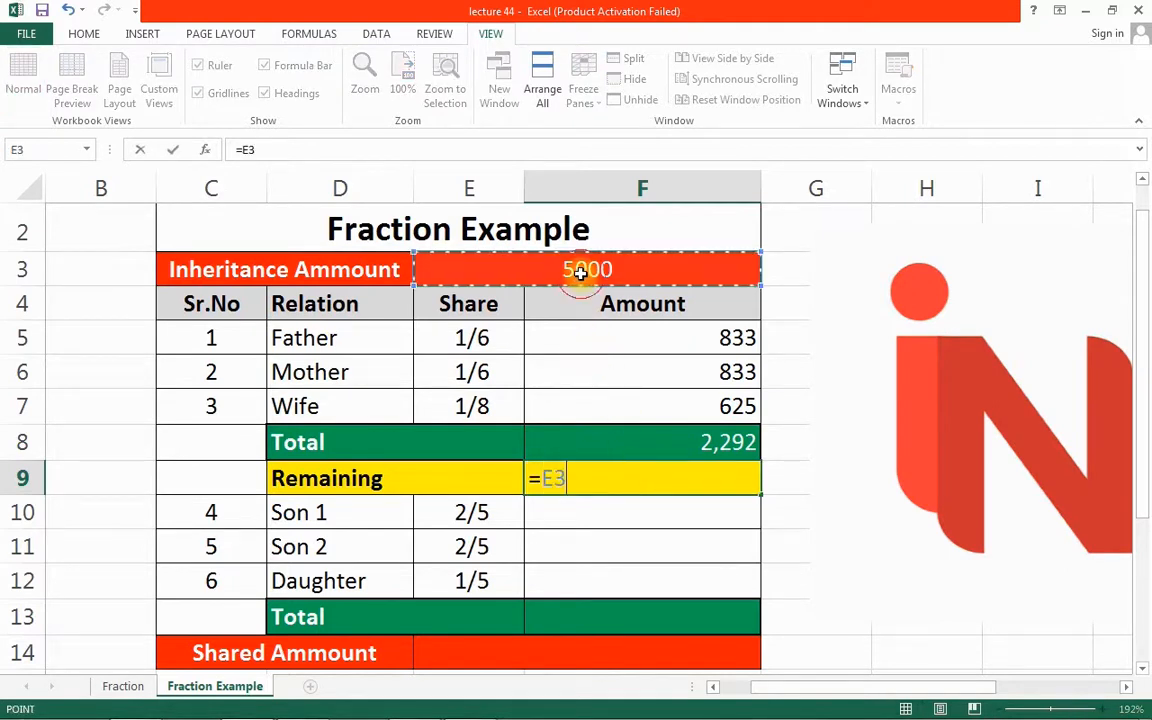
pyautogui.write('-')
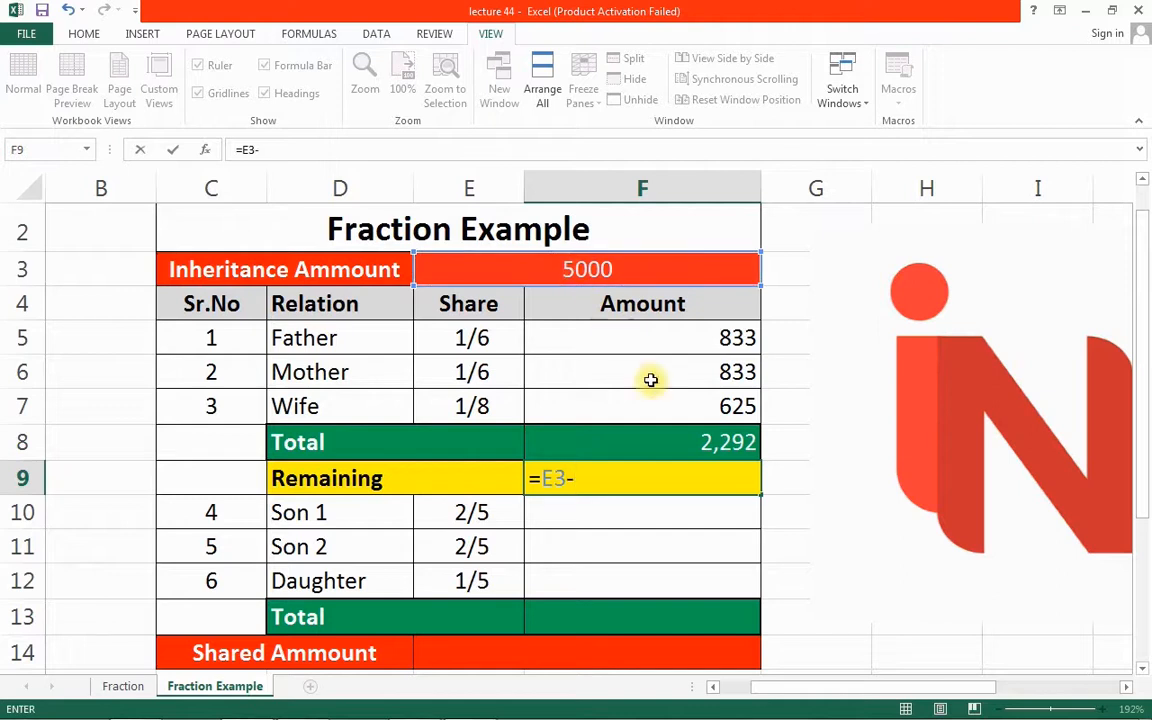
pyautogui.click(697, 441)
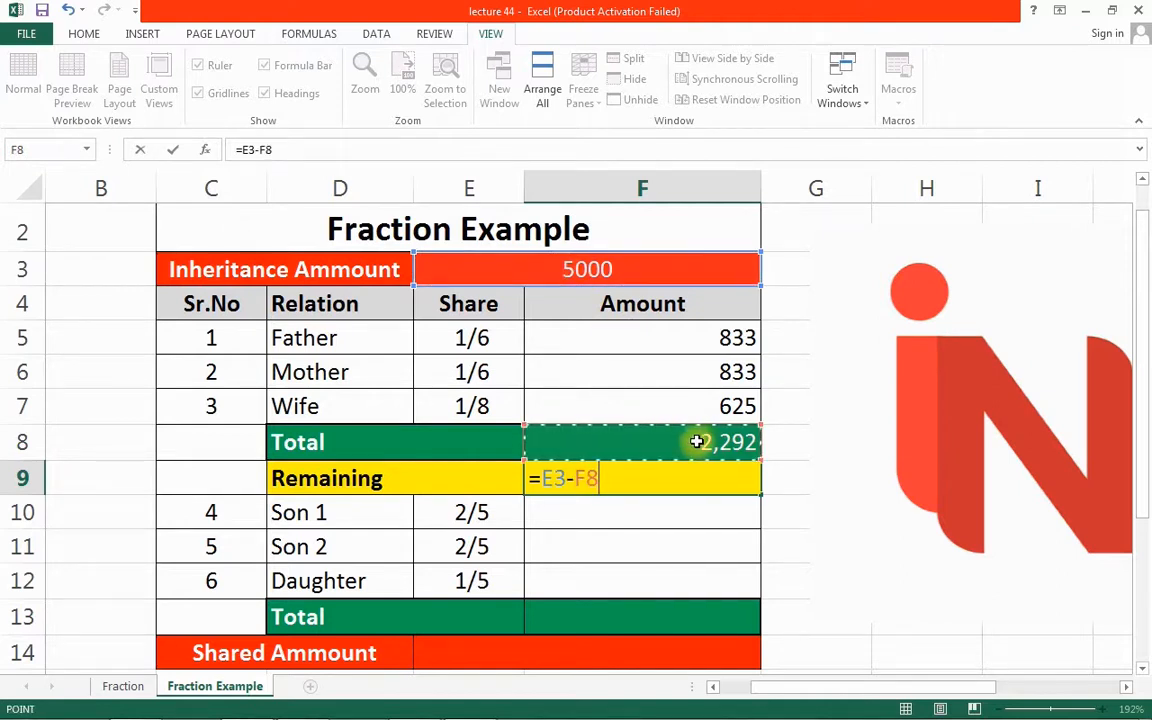
pyautogui.press('Return')
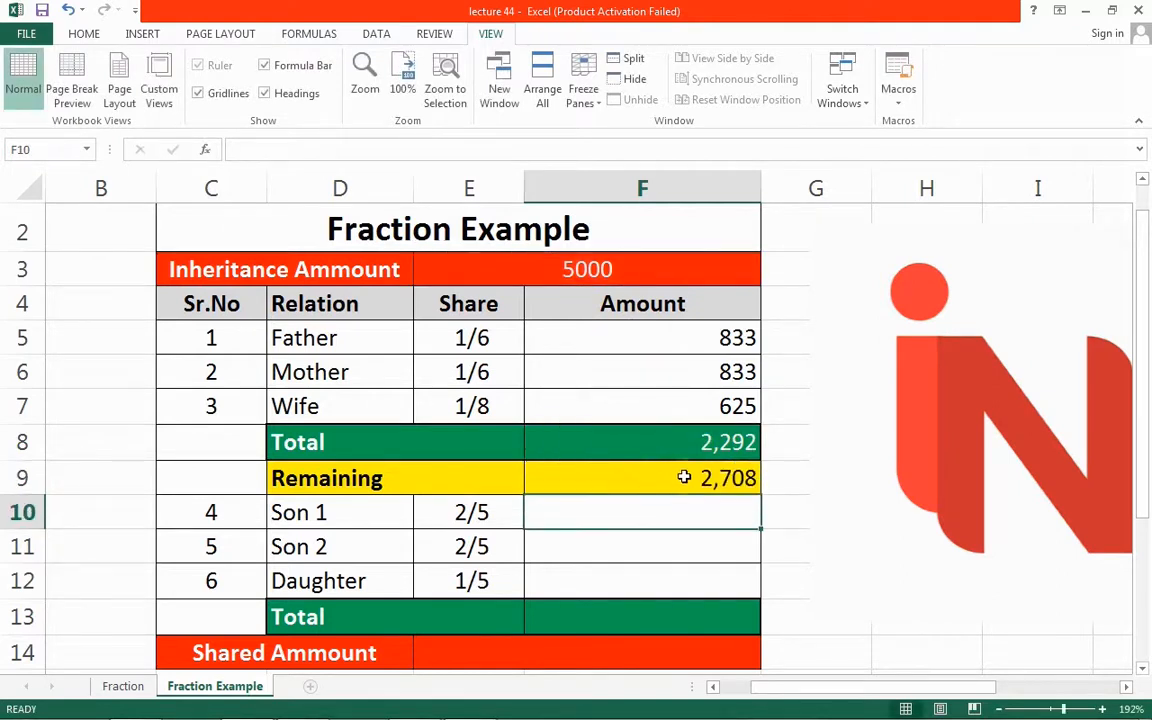
pyautogui.click(690, 481)
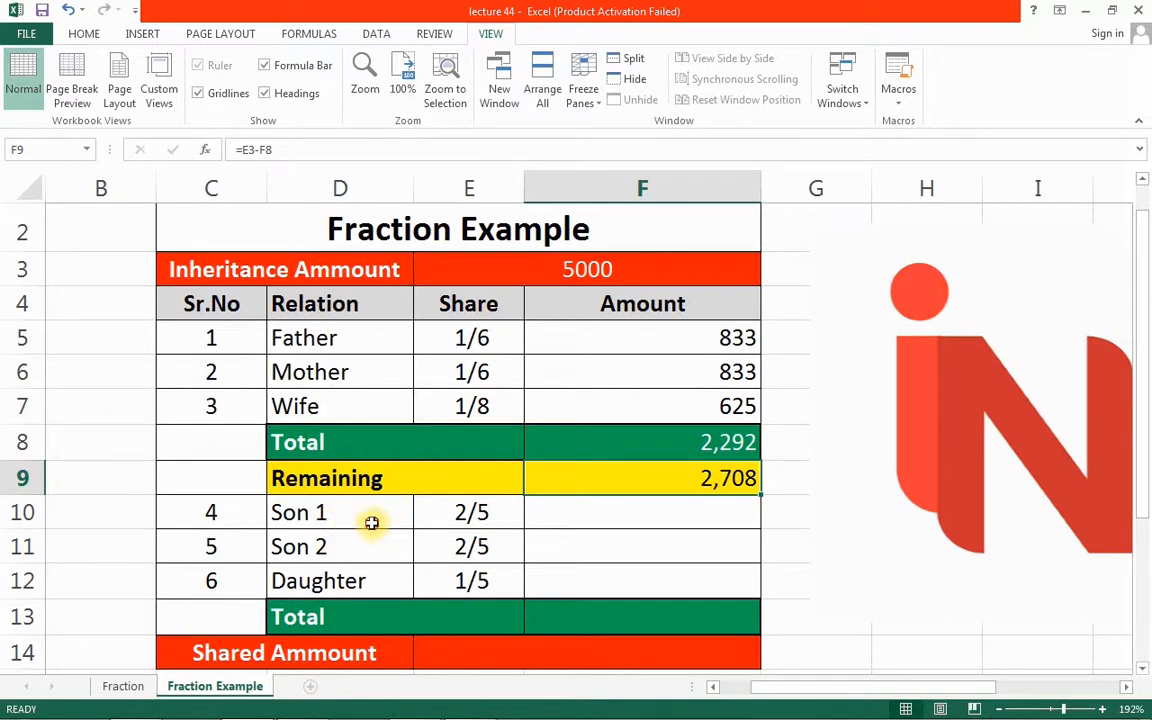
# Compute Son 1's amount with =$F$9*E10 and fill it to Son 2 and Daughter (1,083, 1,083, 542)
pyautogui.click(375, 522)
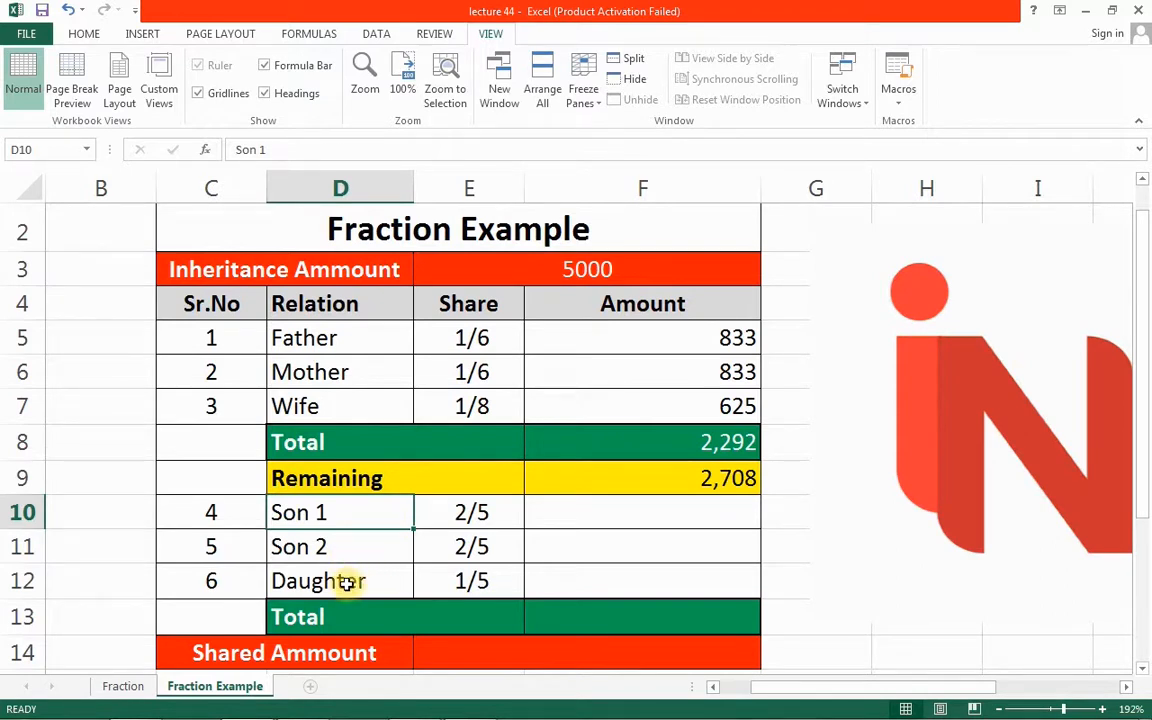
pyautogui.click(451, 512)
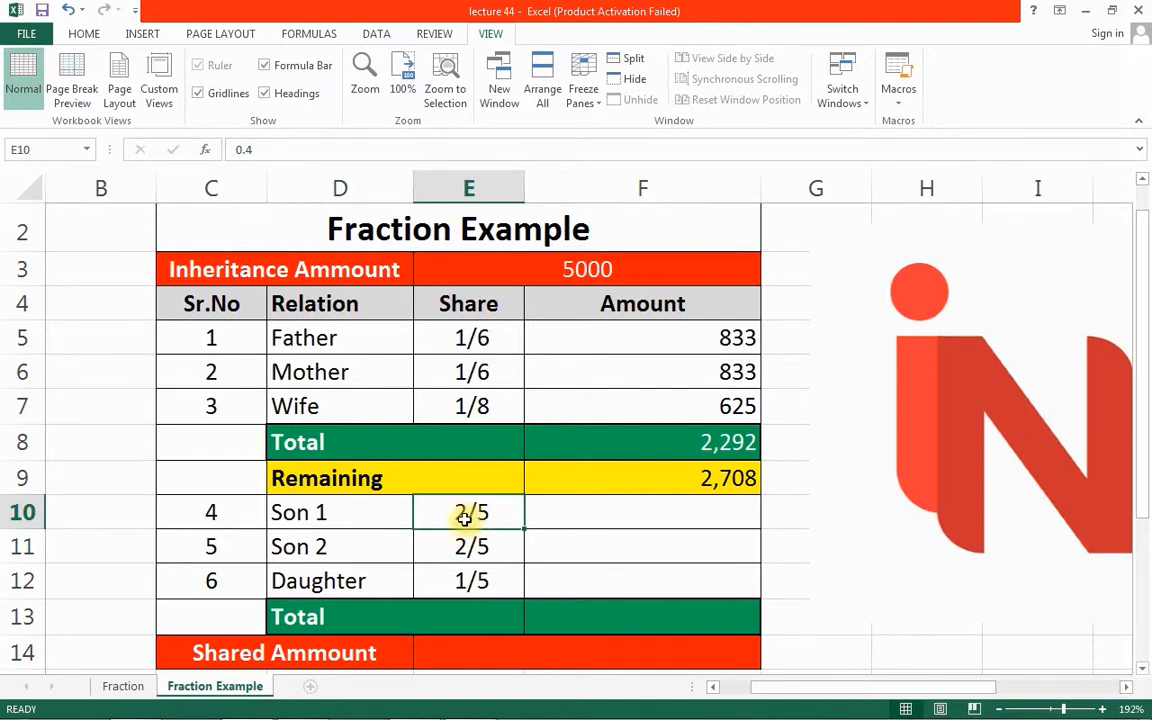
pyautogui.click(563, 514)
pyautogui.write('=')
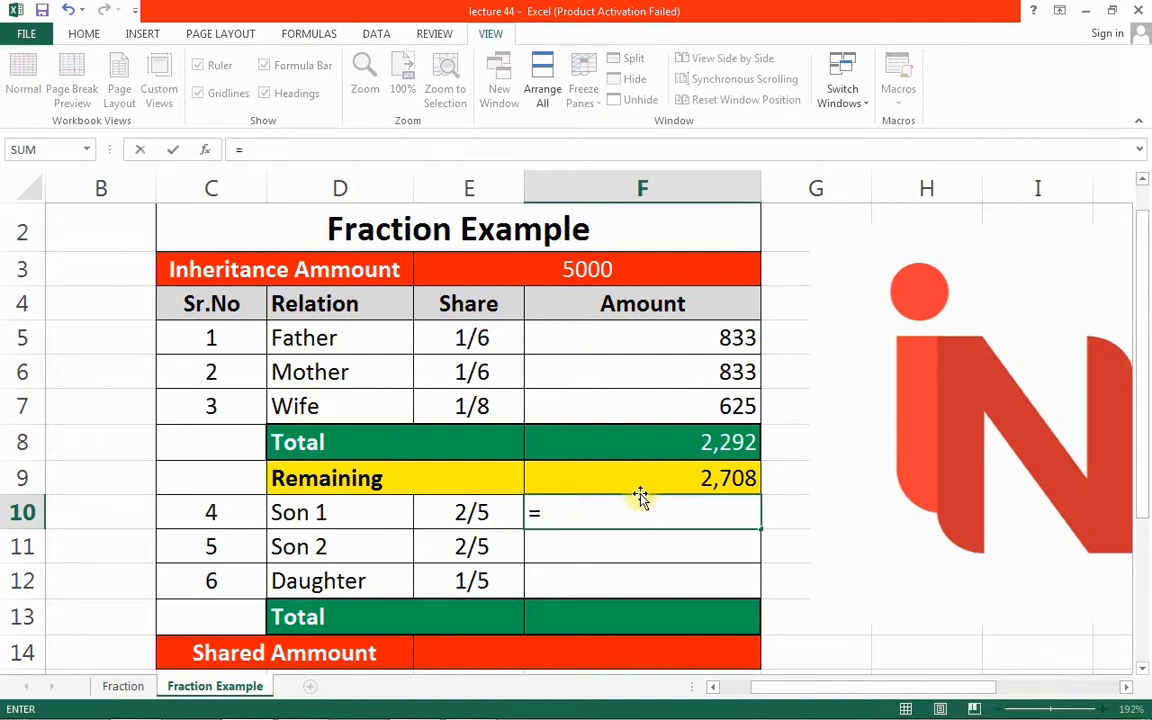
pyautogui.click(677, 477)
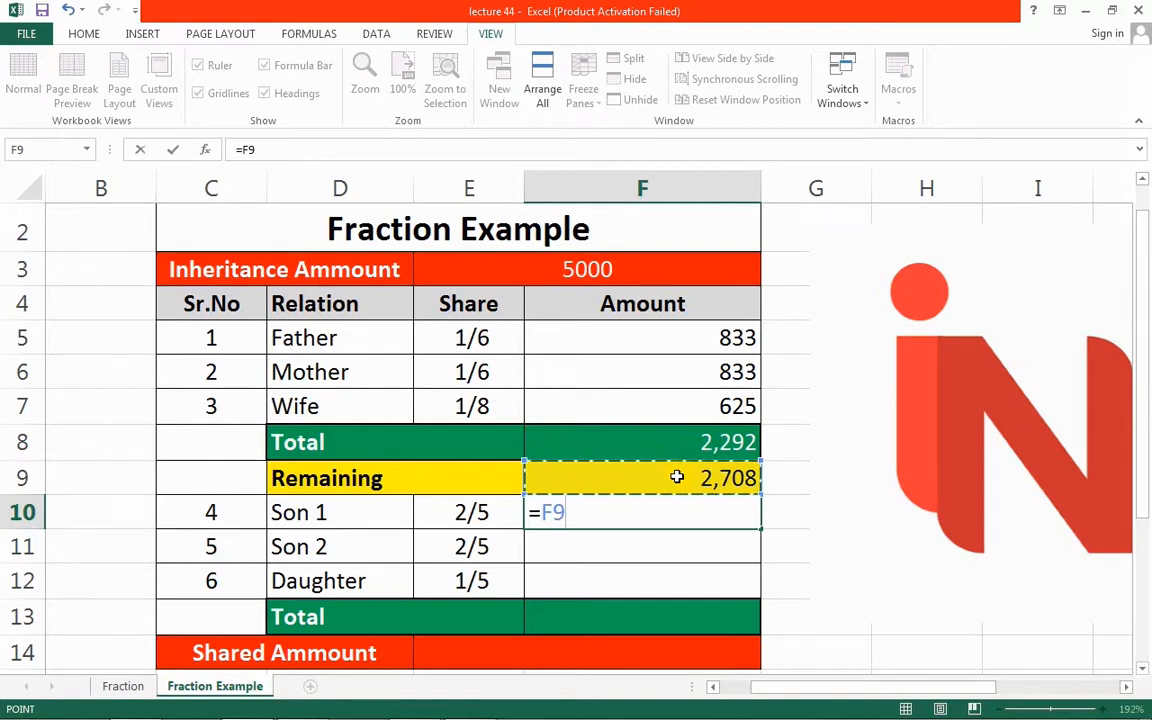
pyautogui.press('F4')
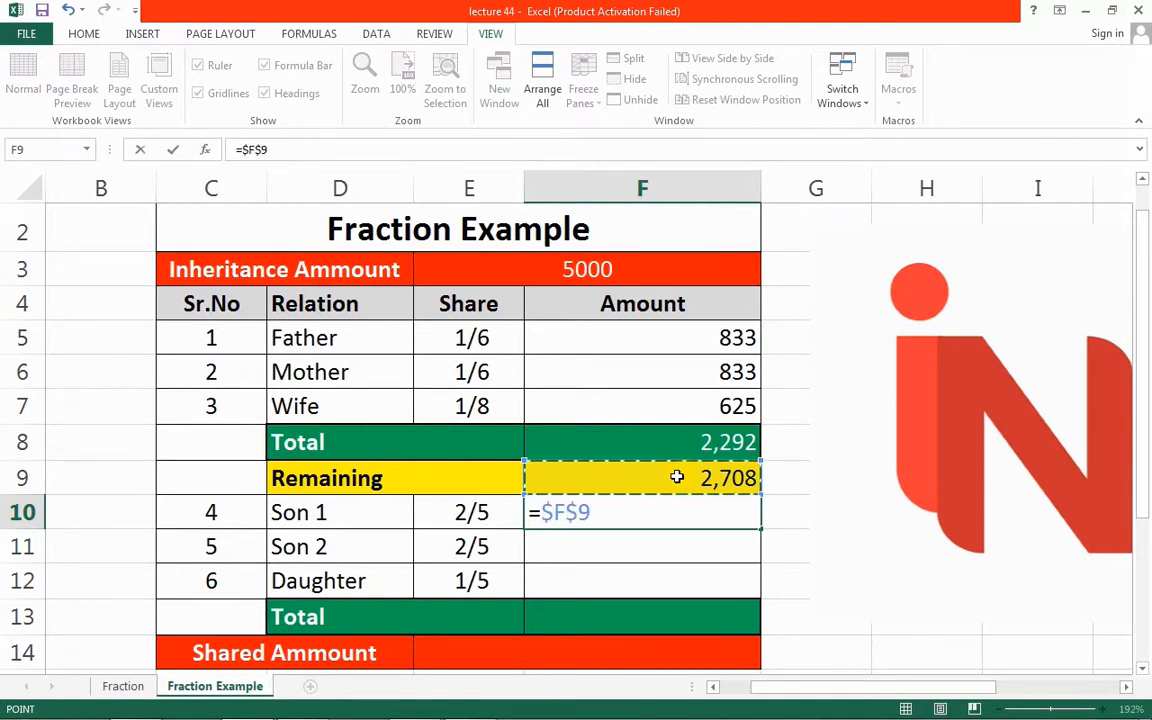
pyautogui.write('*')
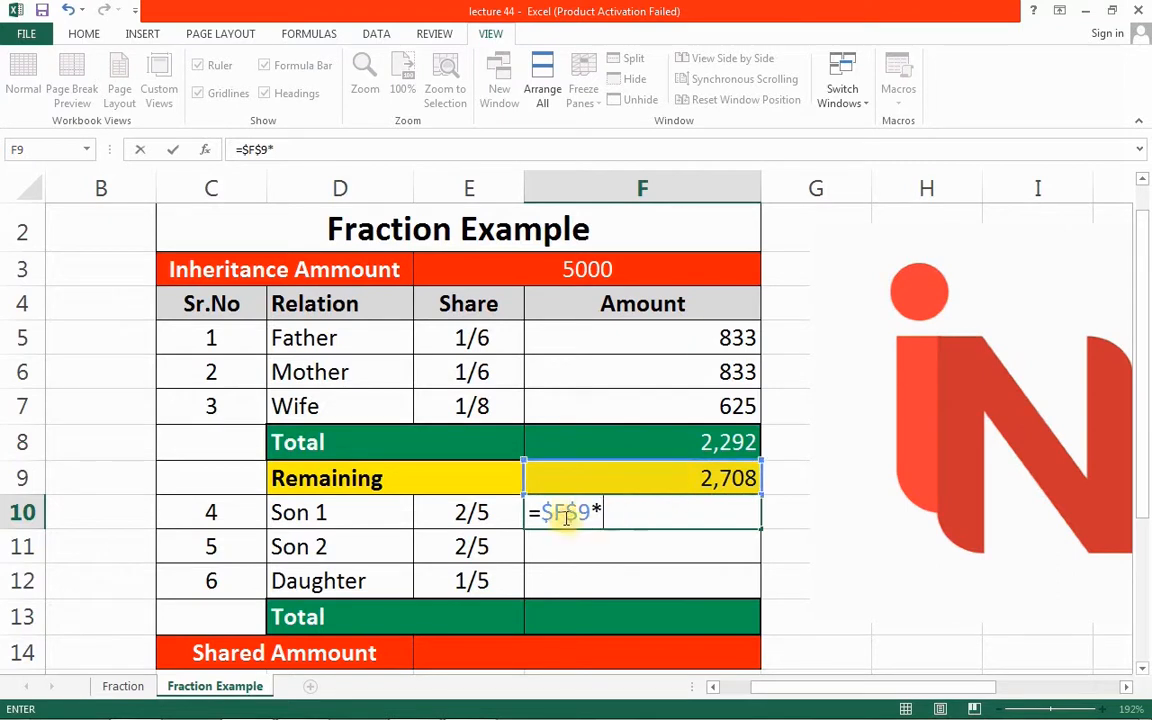
pyautogui.click(489, 514)
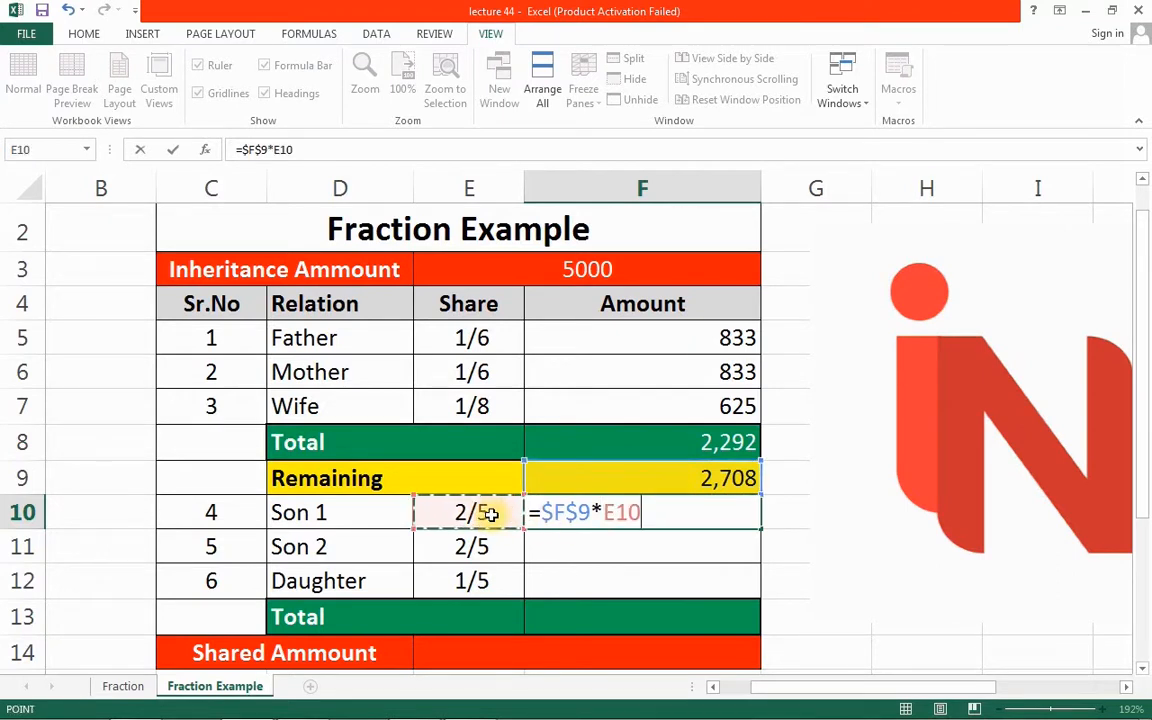
pyautogui.press('Return')
pyautogui.click(554, 517)
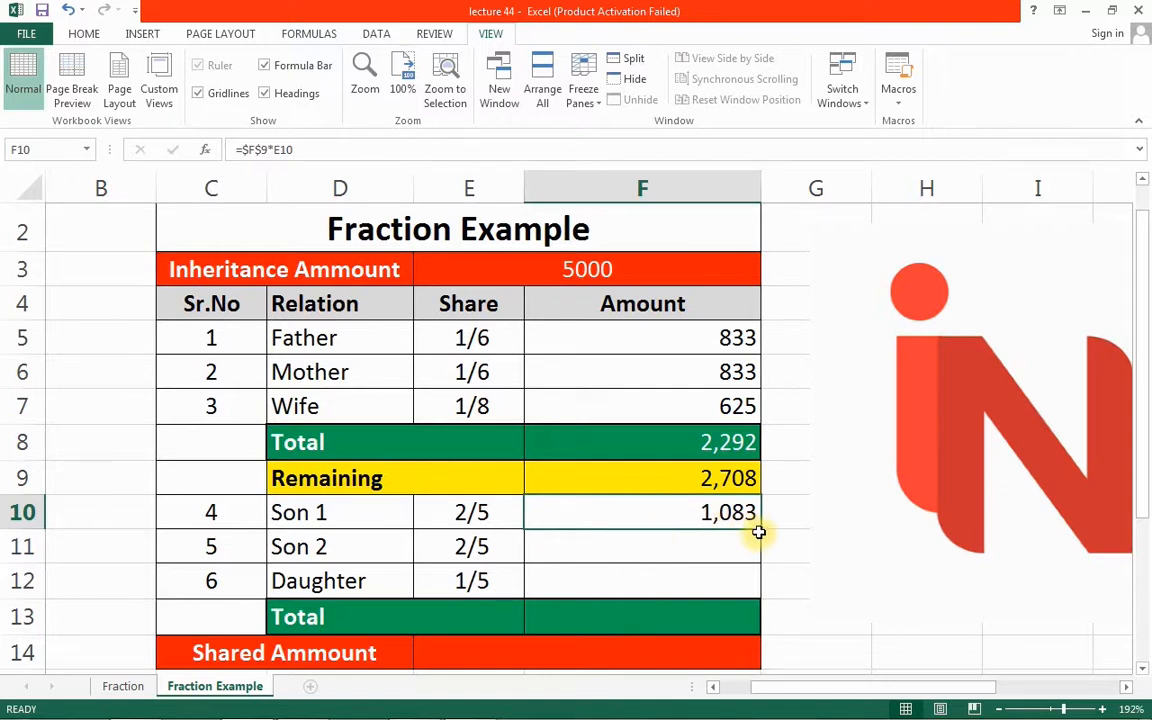
pyautogui.moveTo(759, 529); pyautogui.dragTo(746, 588)
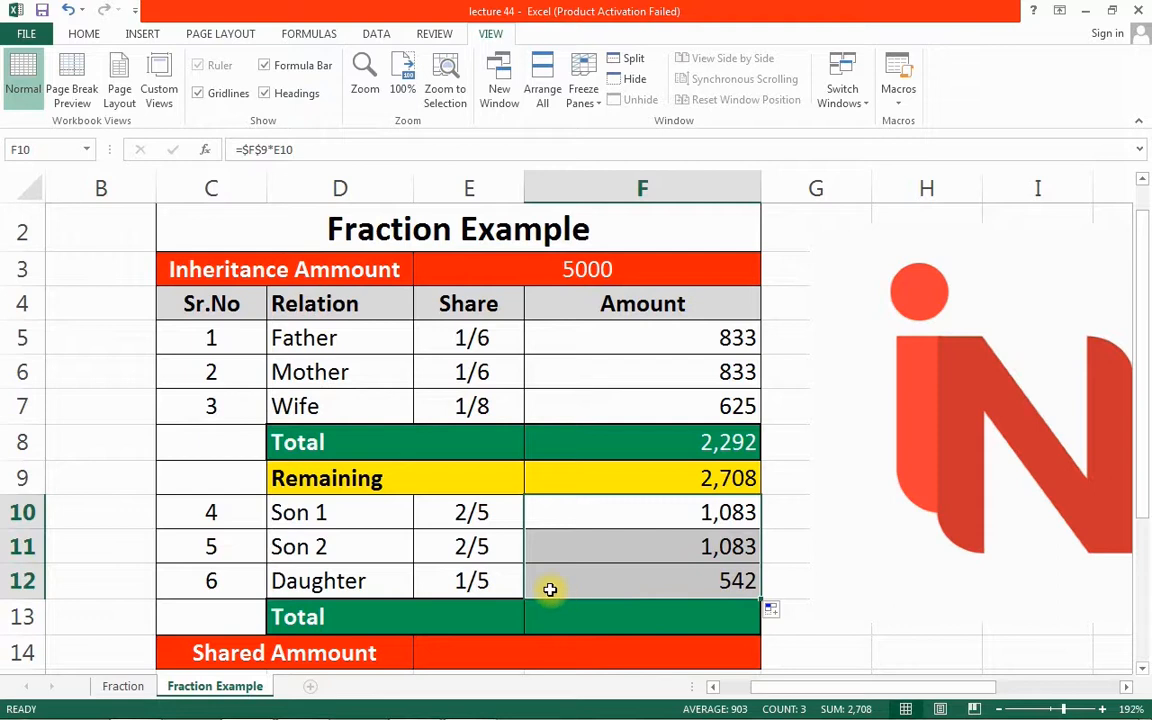
# Total the Son 1 to Daughter amounts with =SUM(F10:F12) in F13, giving 2,708
pyautogui.click(653, 616)
pyautogui.write('=')
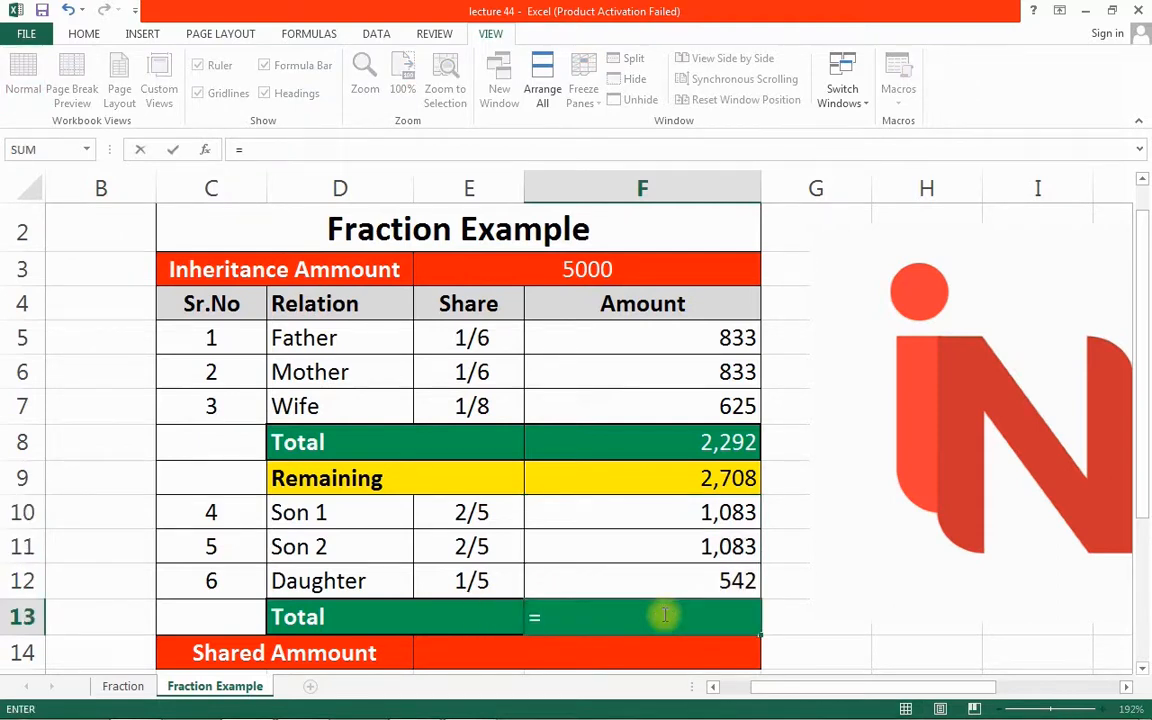
pyautogui.write('sum')
pyautogui.press('Tab')
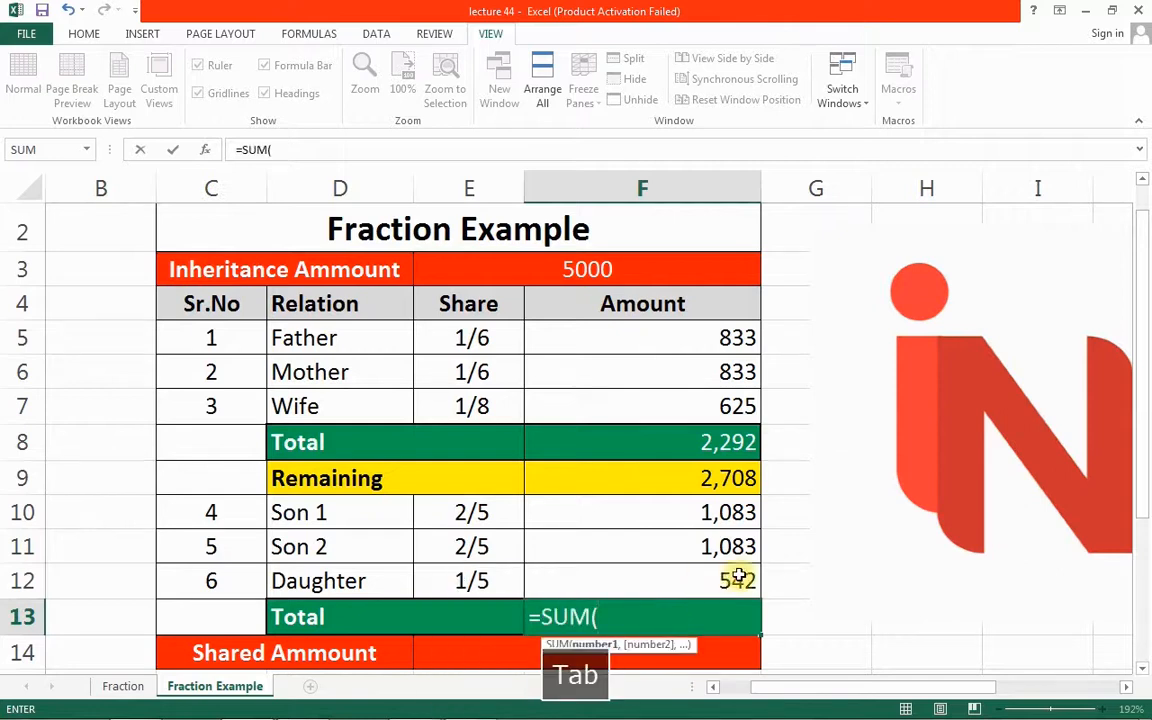
pyautogui.moveTo(738, 578); pyautogui.dragTo(735, 515)
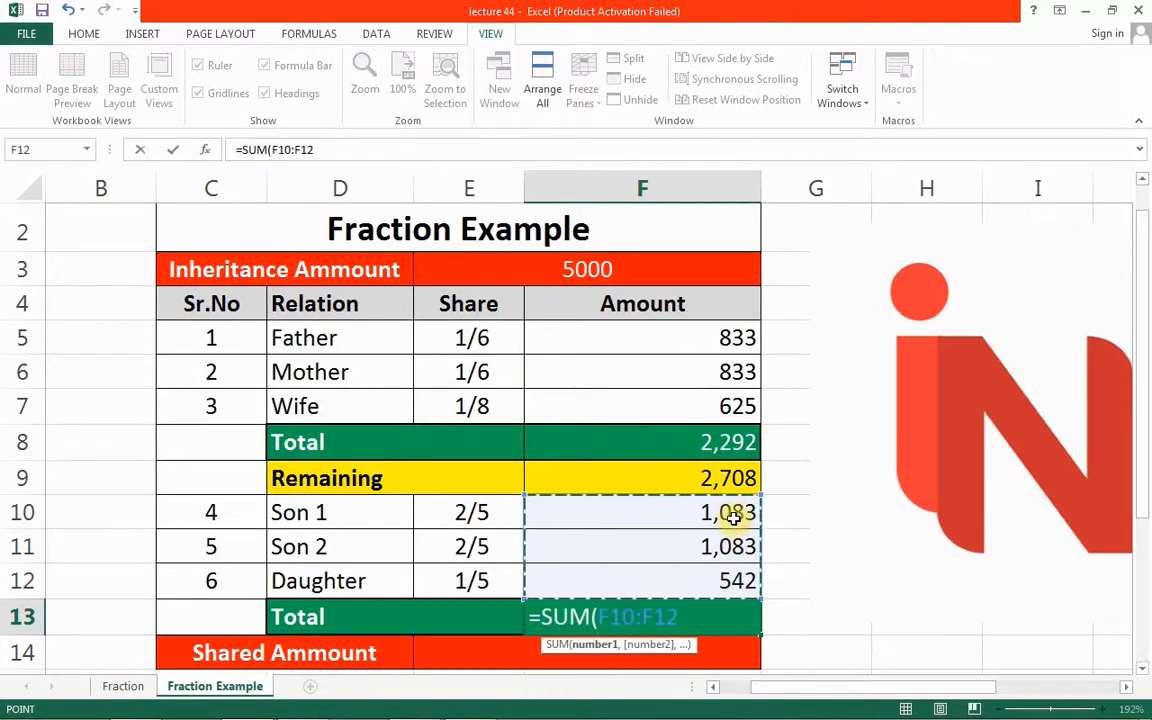
pyautogui.write(')')
pyautogui.press('Return')
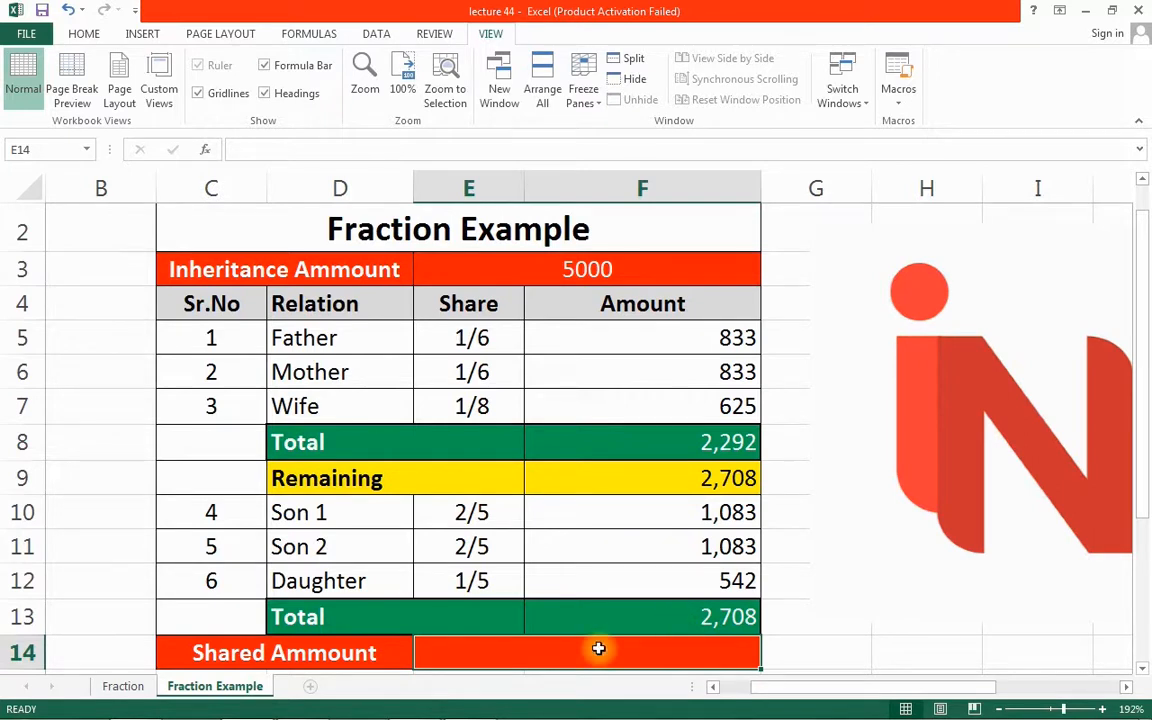
# Enter =F8+F13 in Shared Amount cell E14, adding 2,292 and 2,708 to get 5,000
pyautogui.write('=')
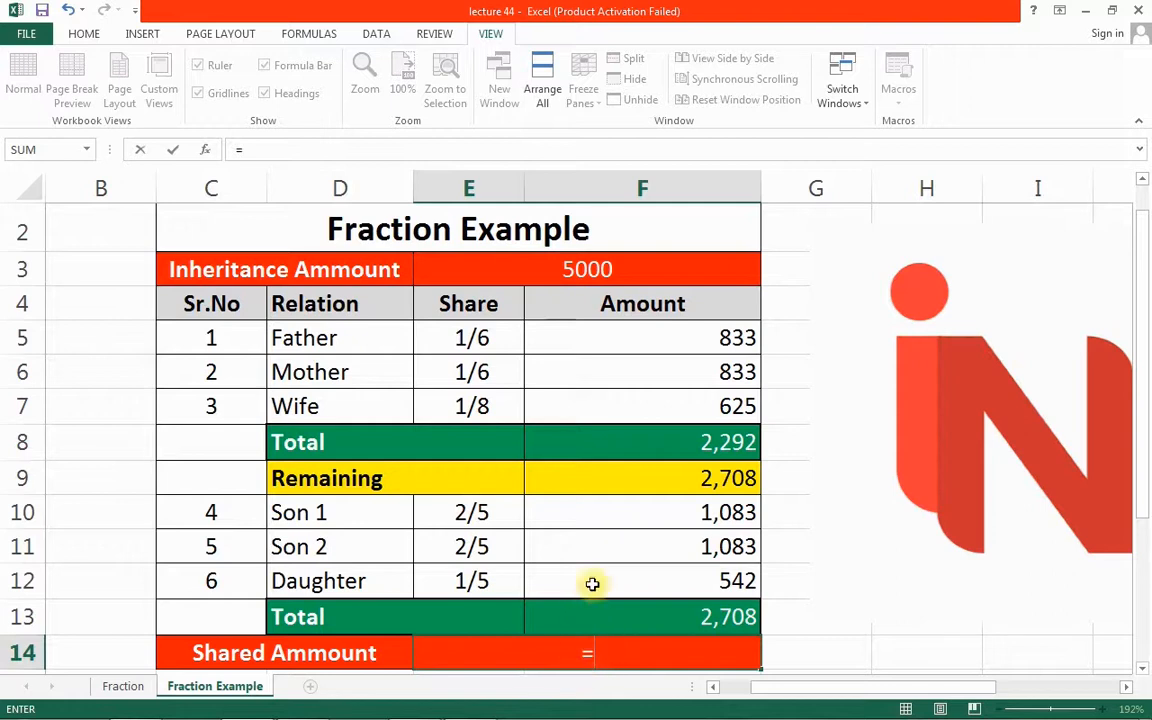
pyautogui.click(643, 442)
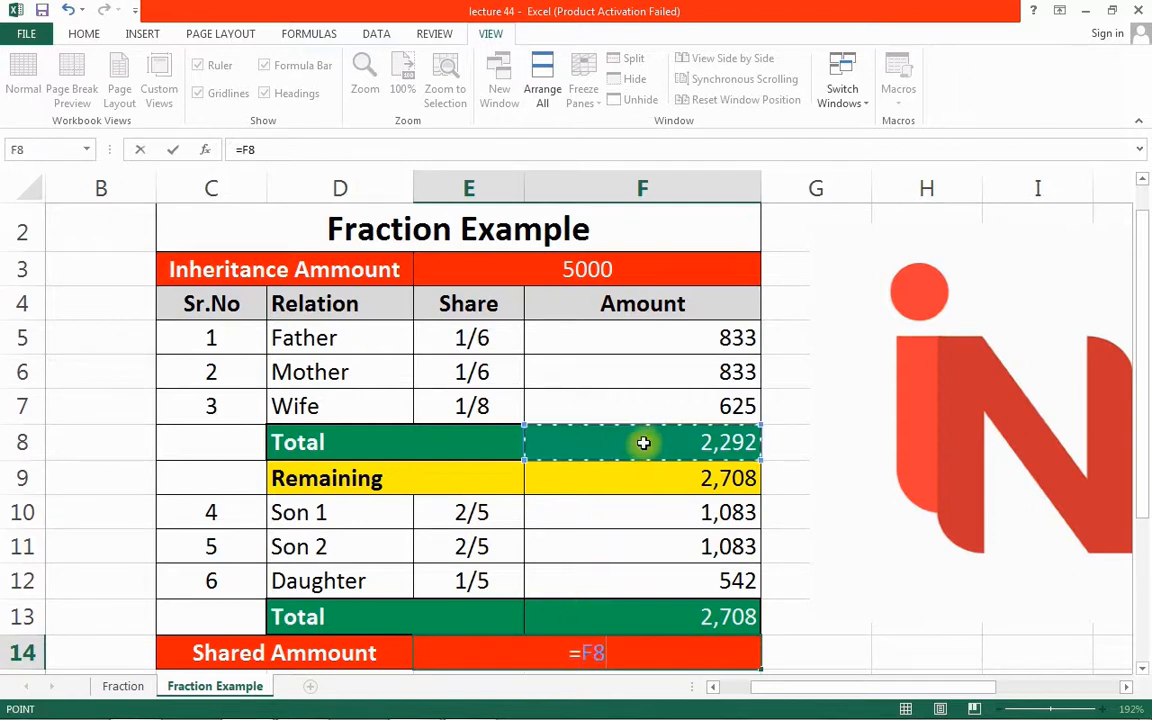
pyautogui.write('+')
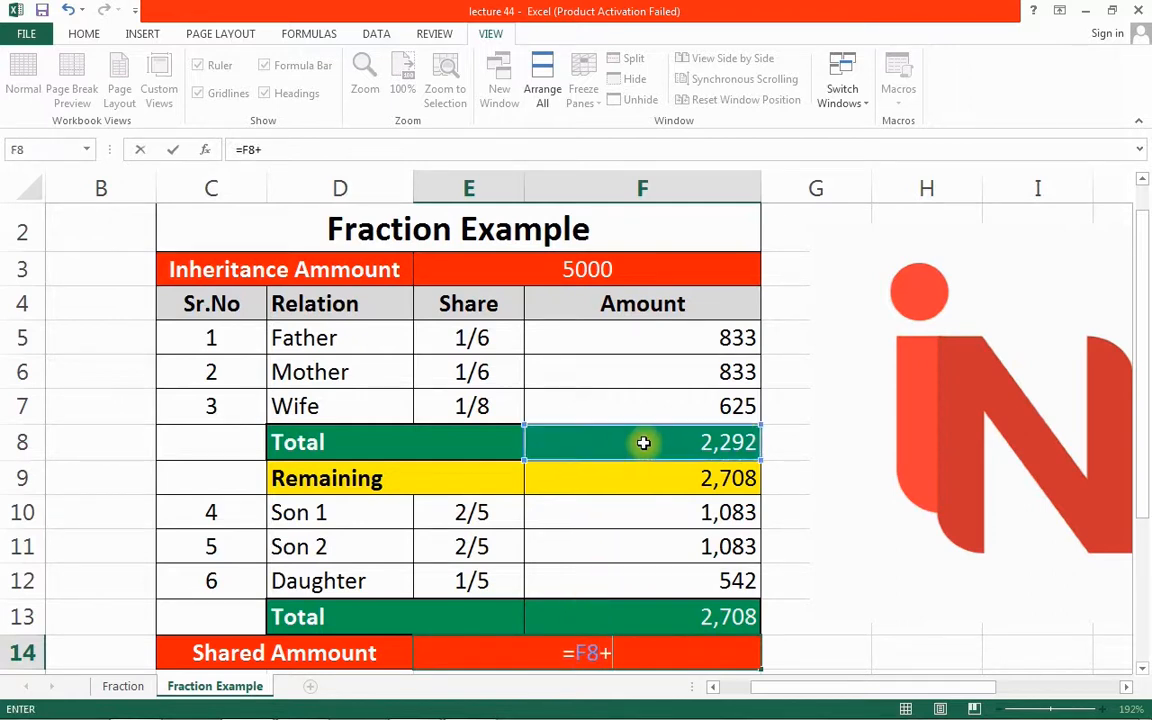
pyautogui.click(657, 612)
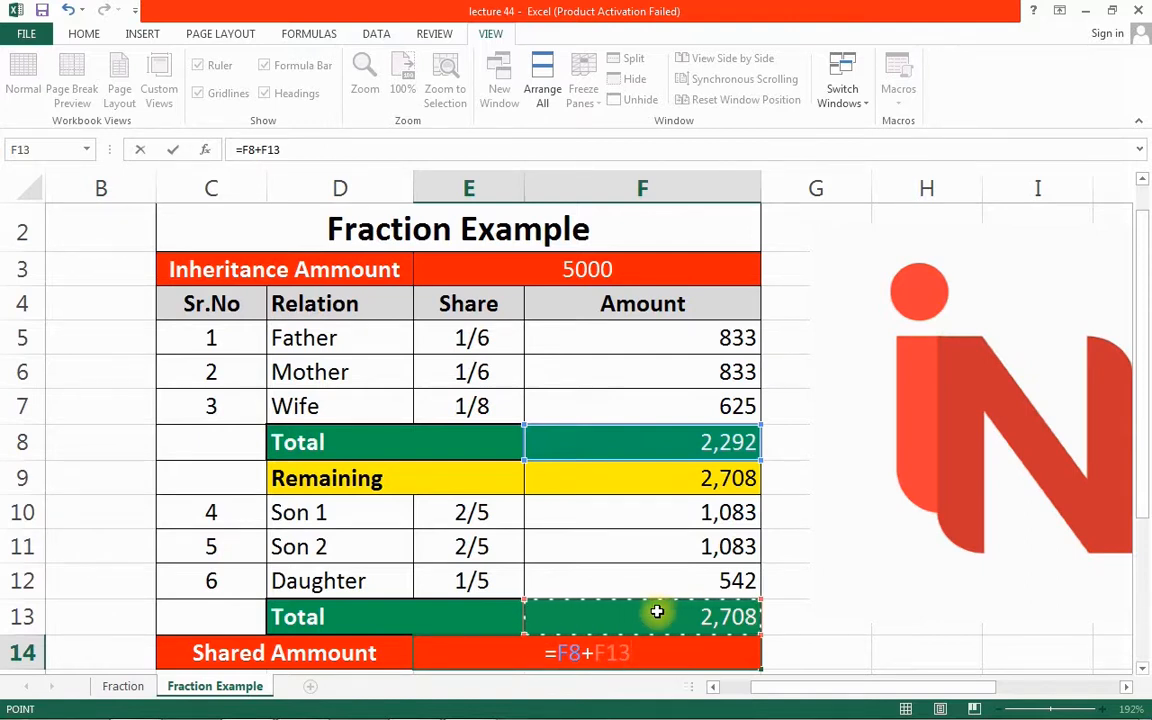
pyautogui.press('Return')
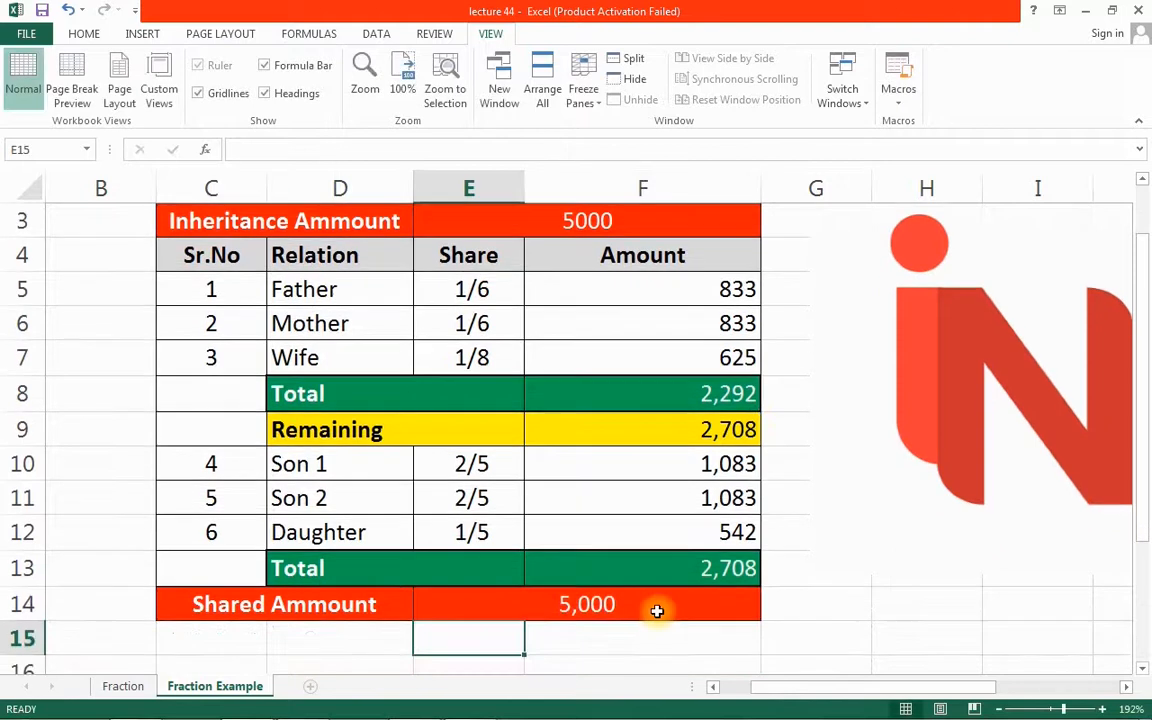